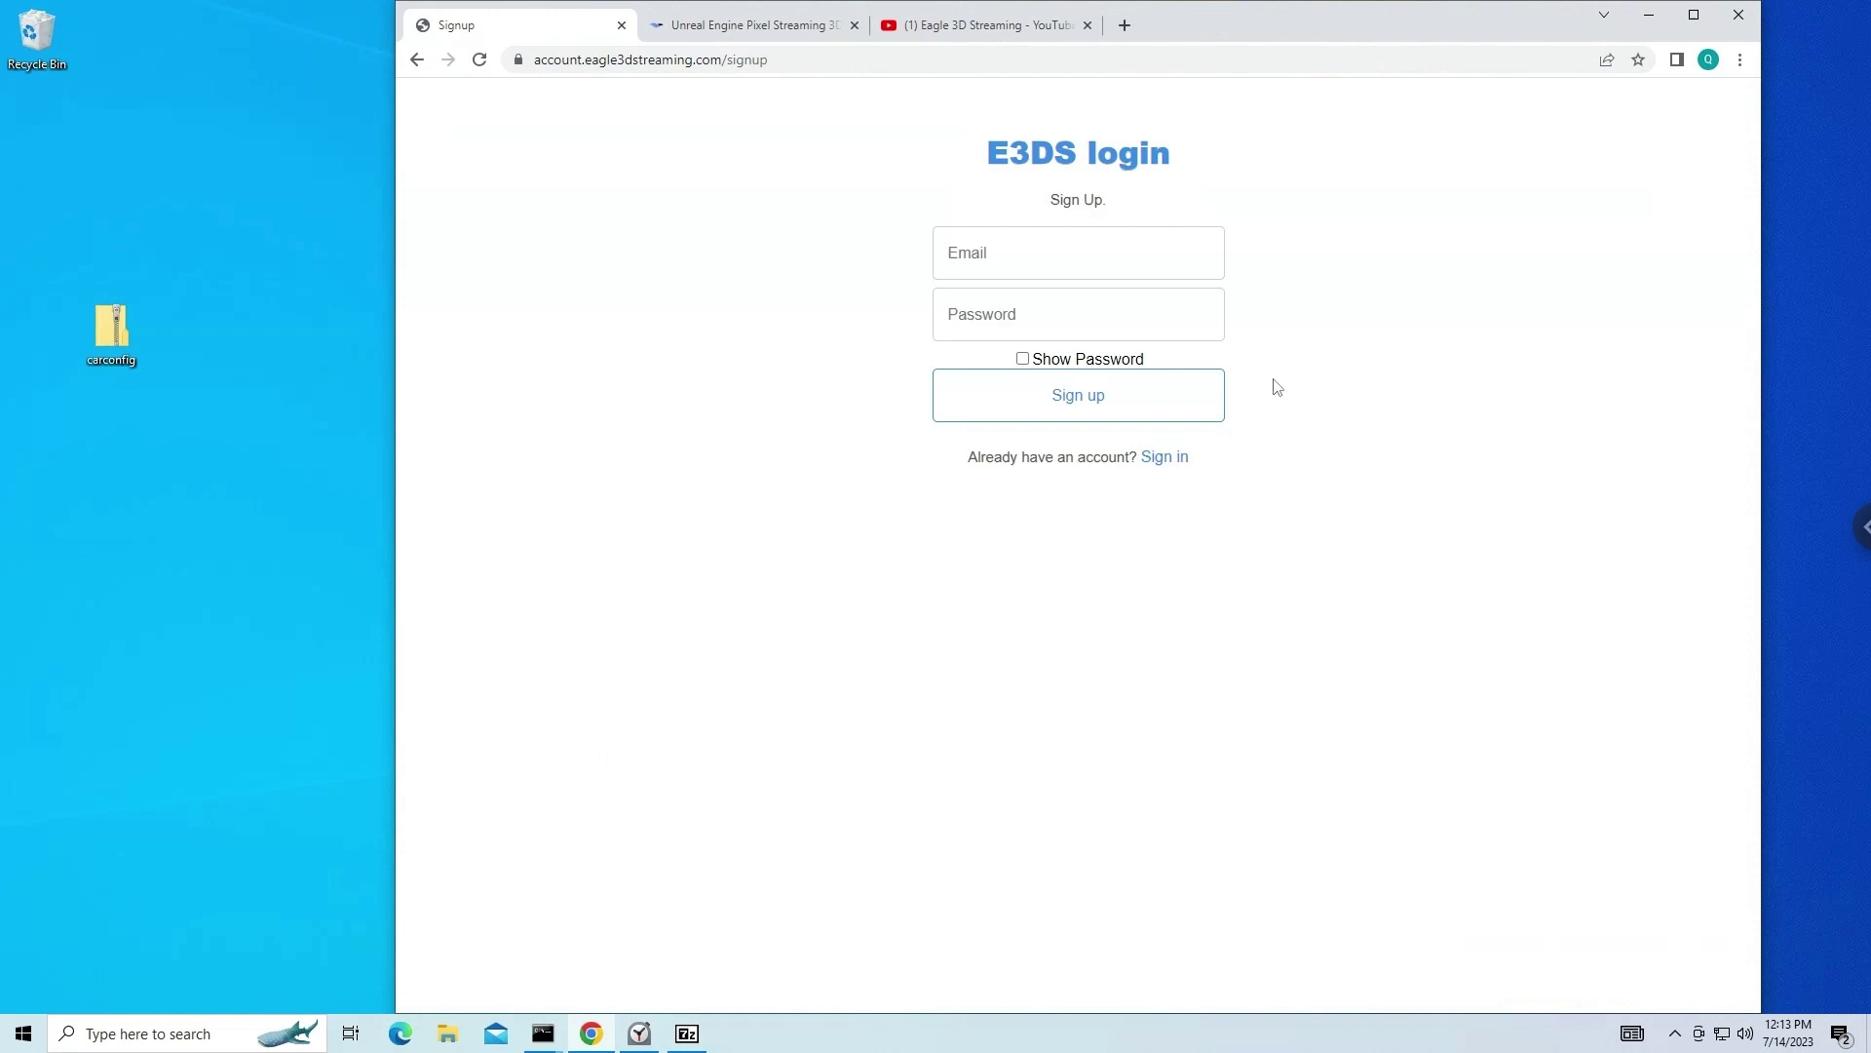
Step: Sign in with the account email and password, then open the Production Control Panel
left_click(1165, 456)
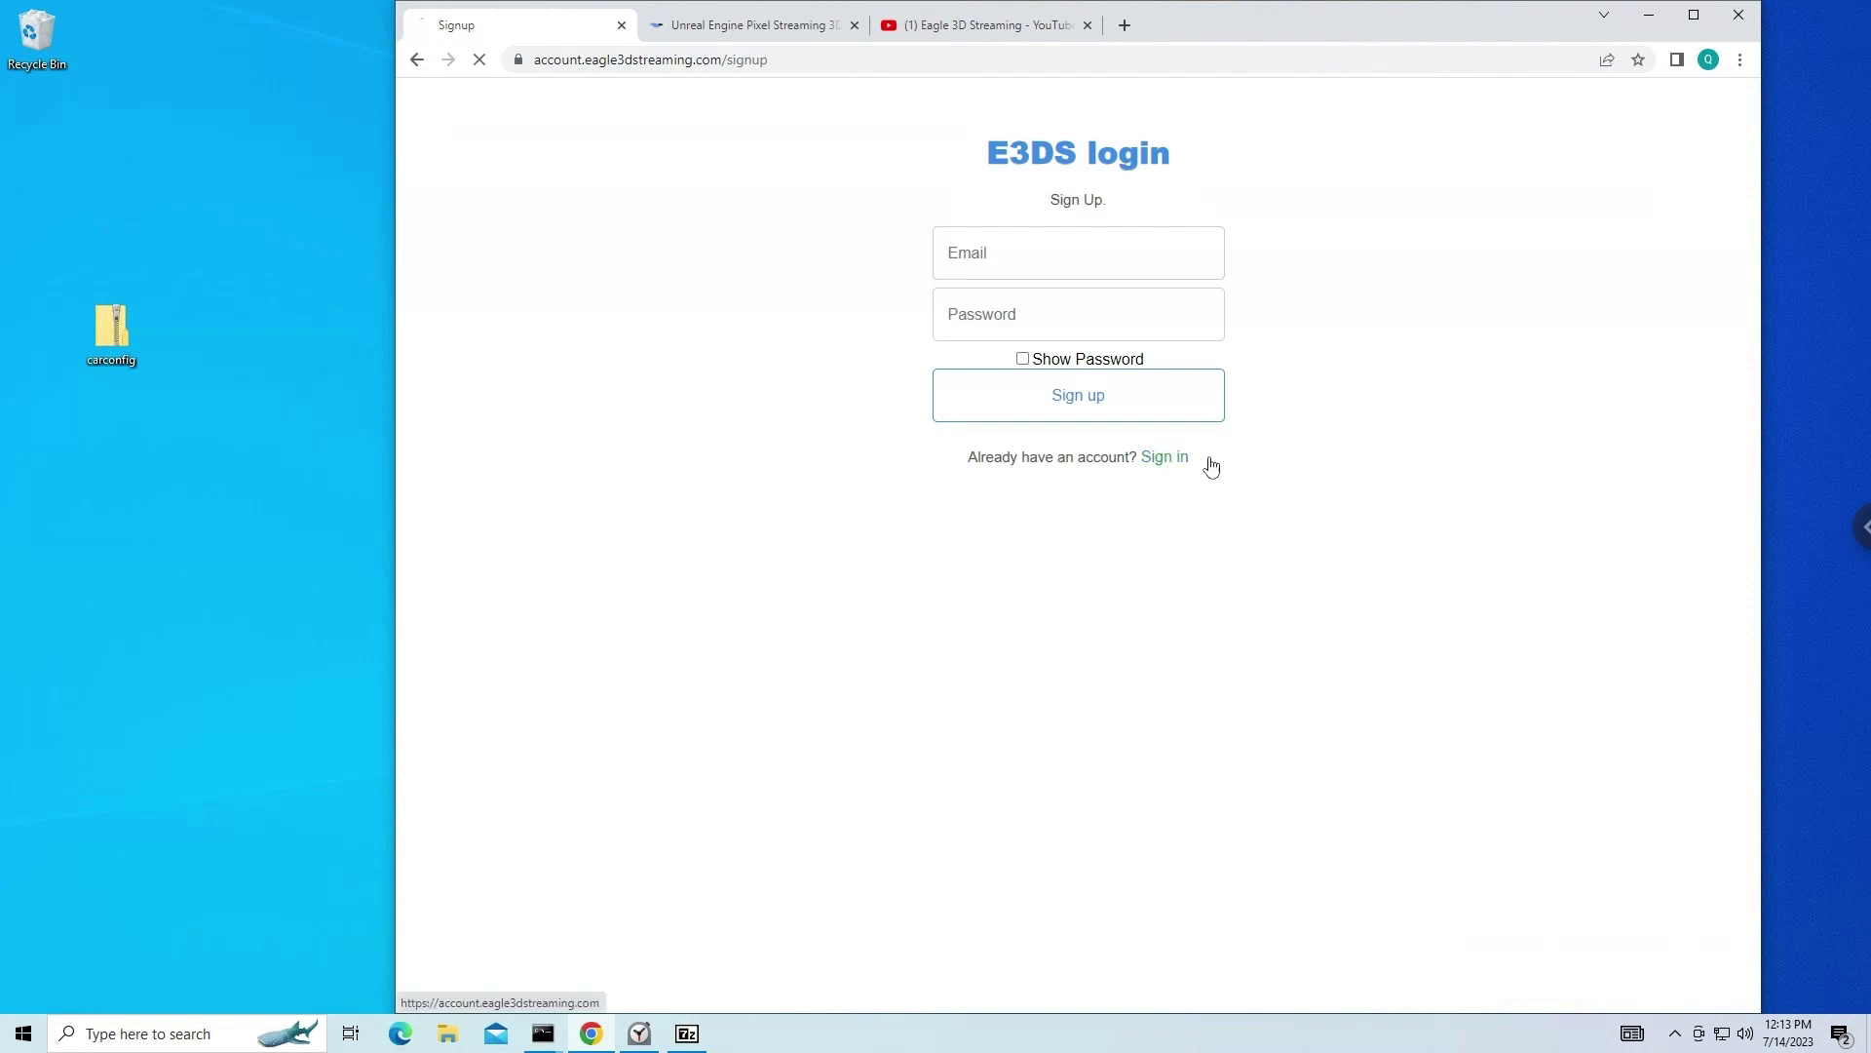
left_click(1074, 247)
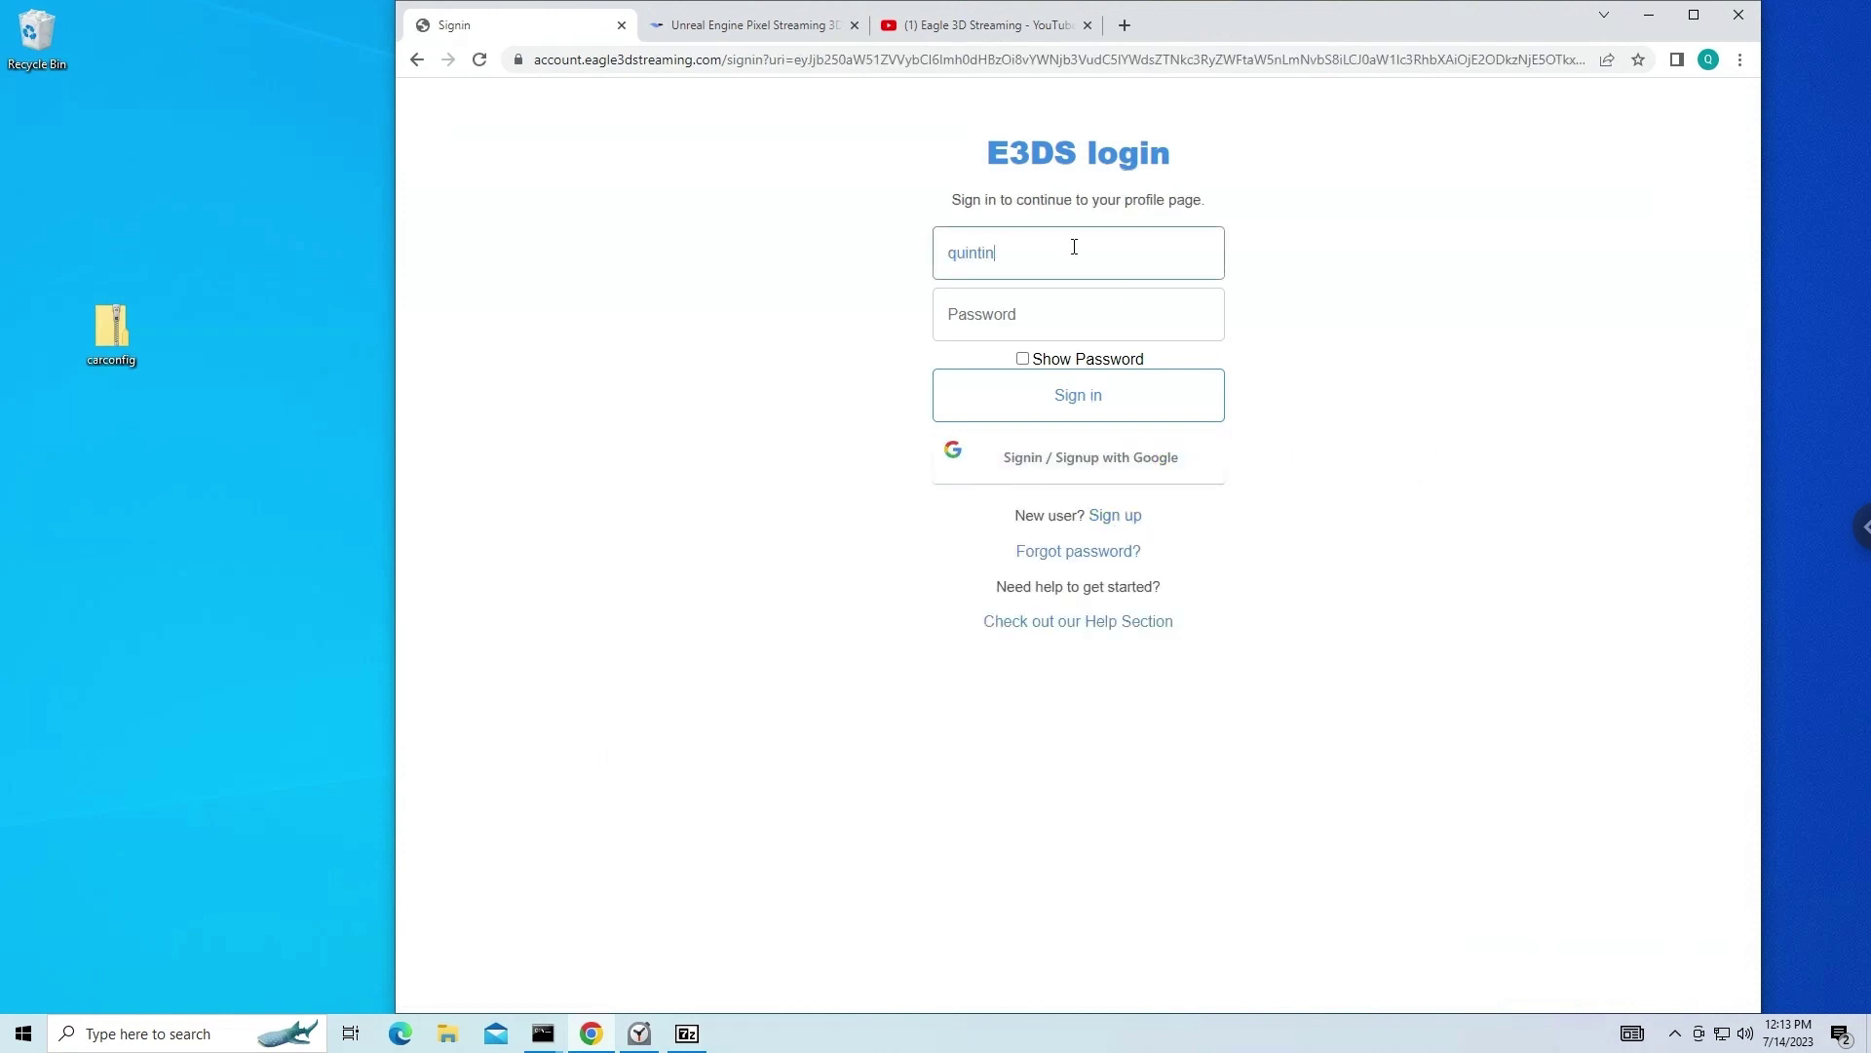
key("Tab")
type("••")
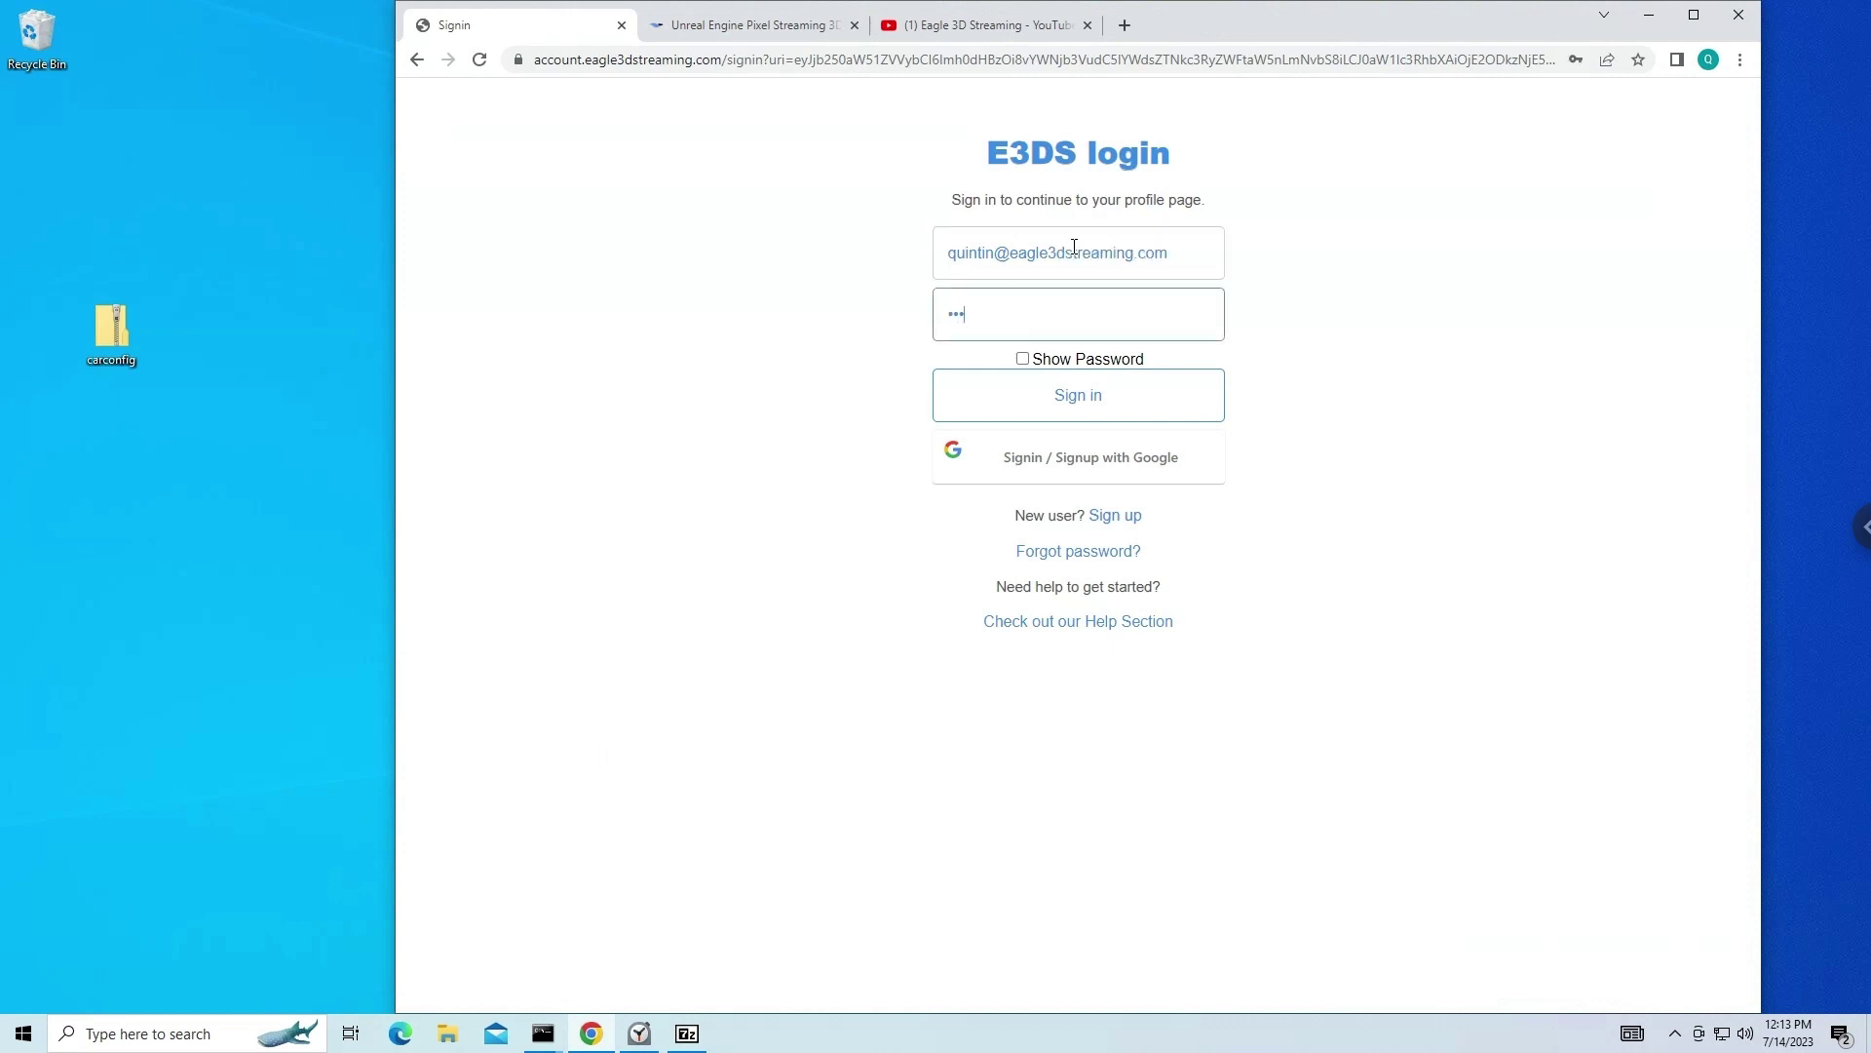
left_click(1150, 402)
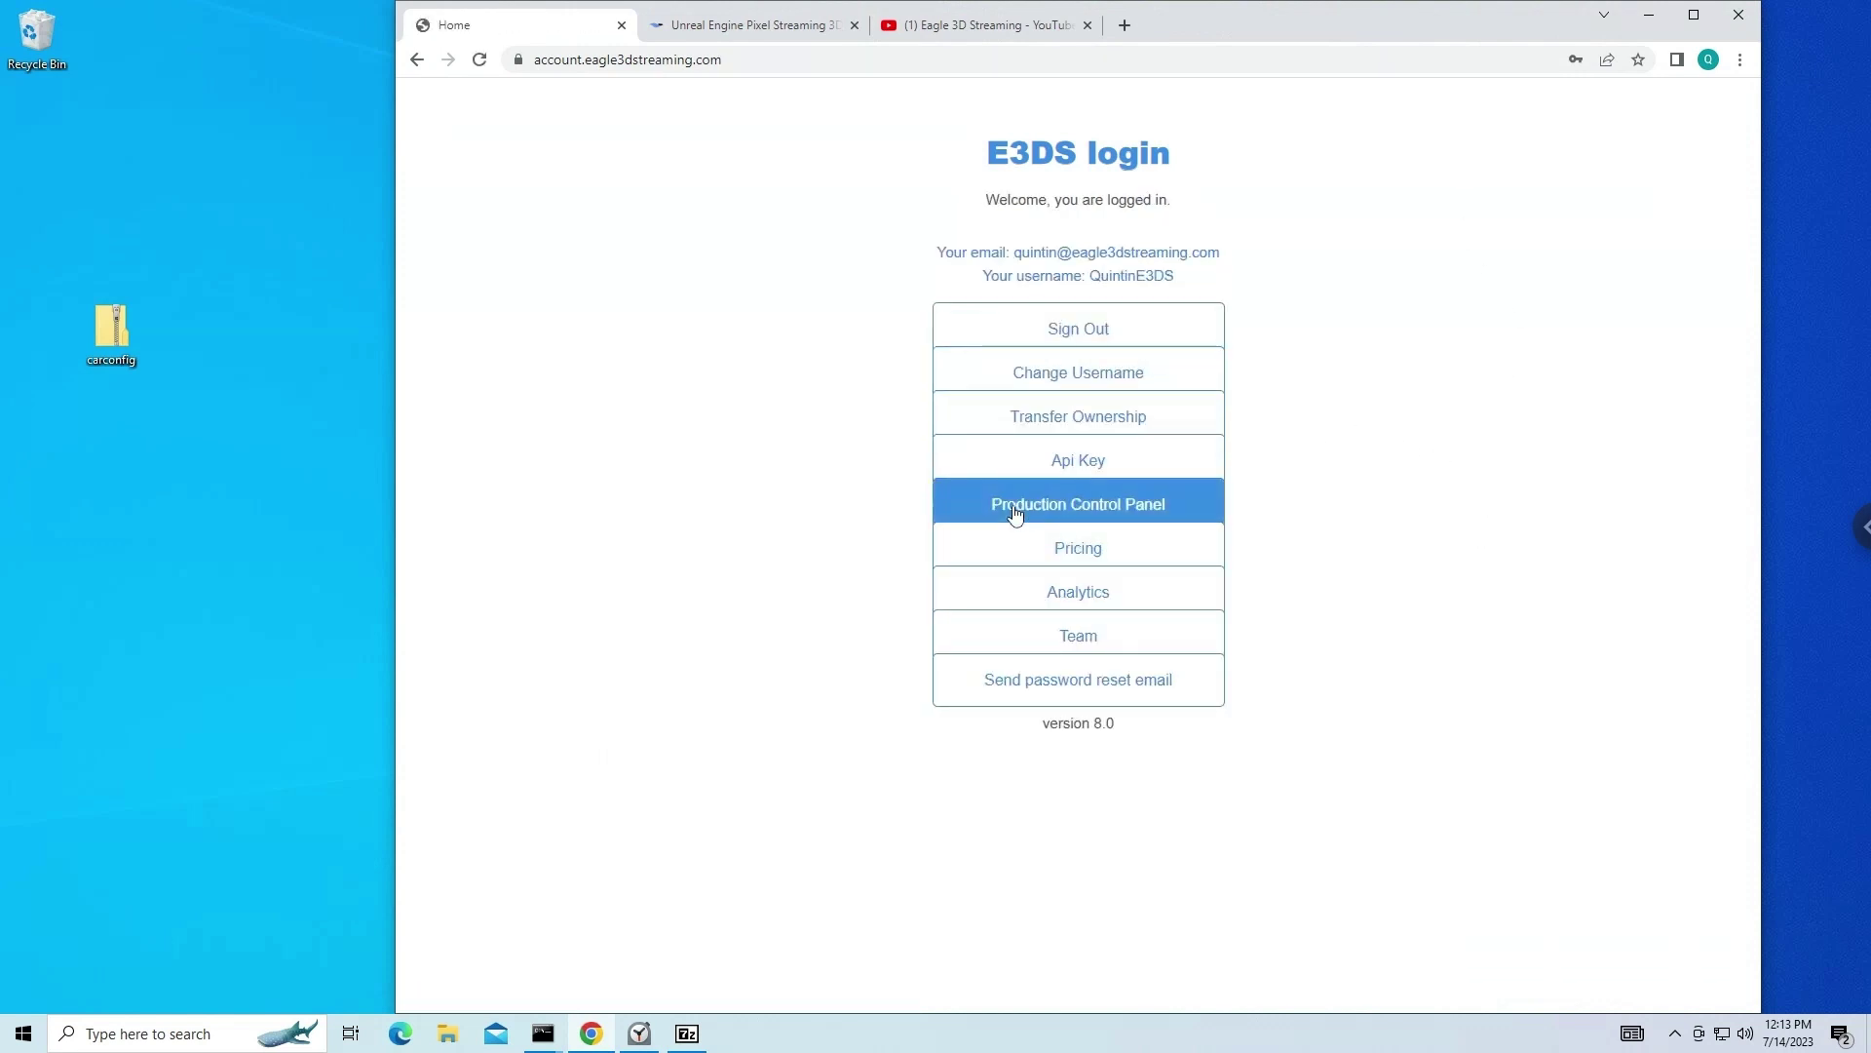
left_click(1077, 510)
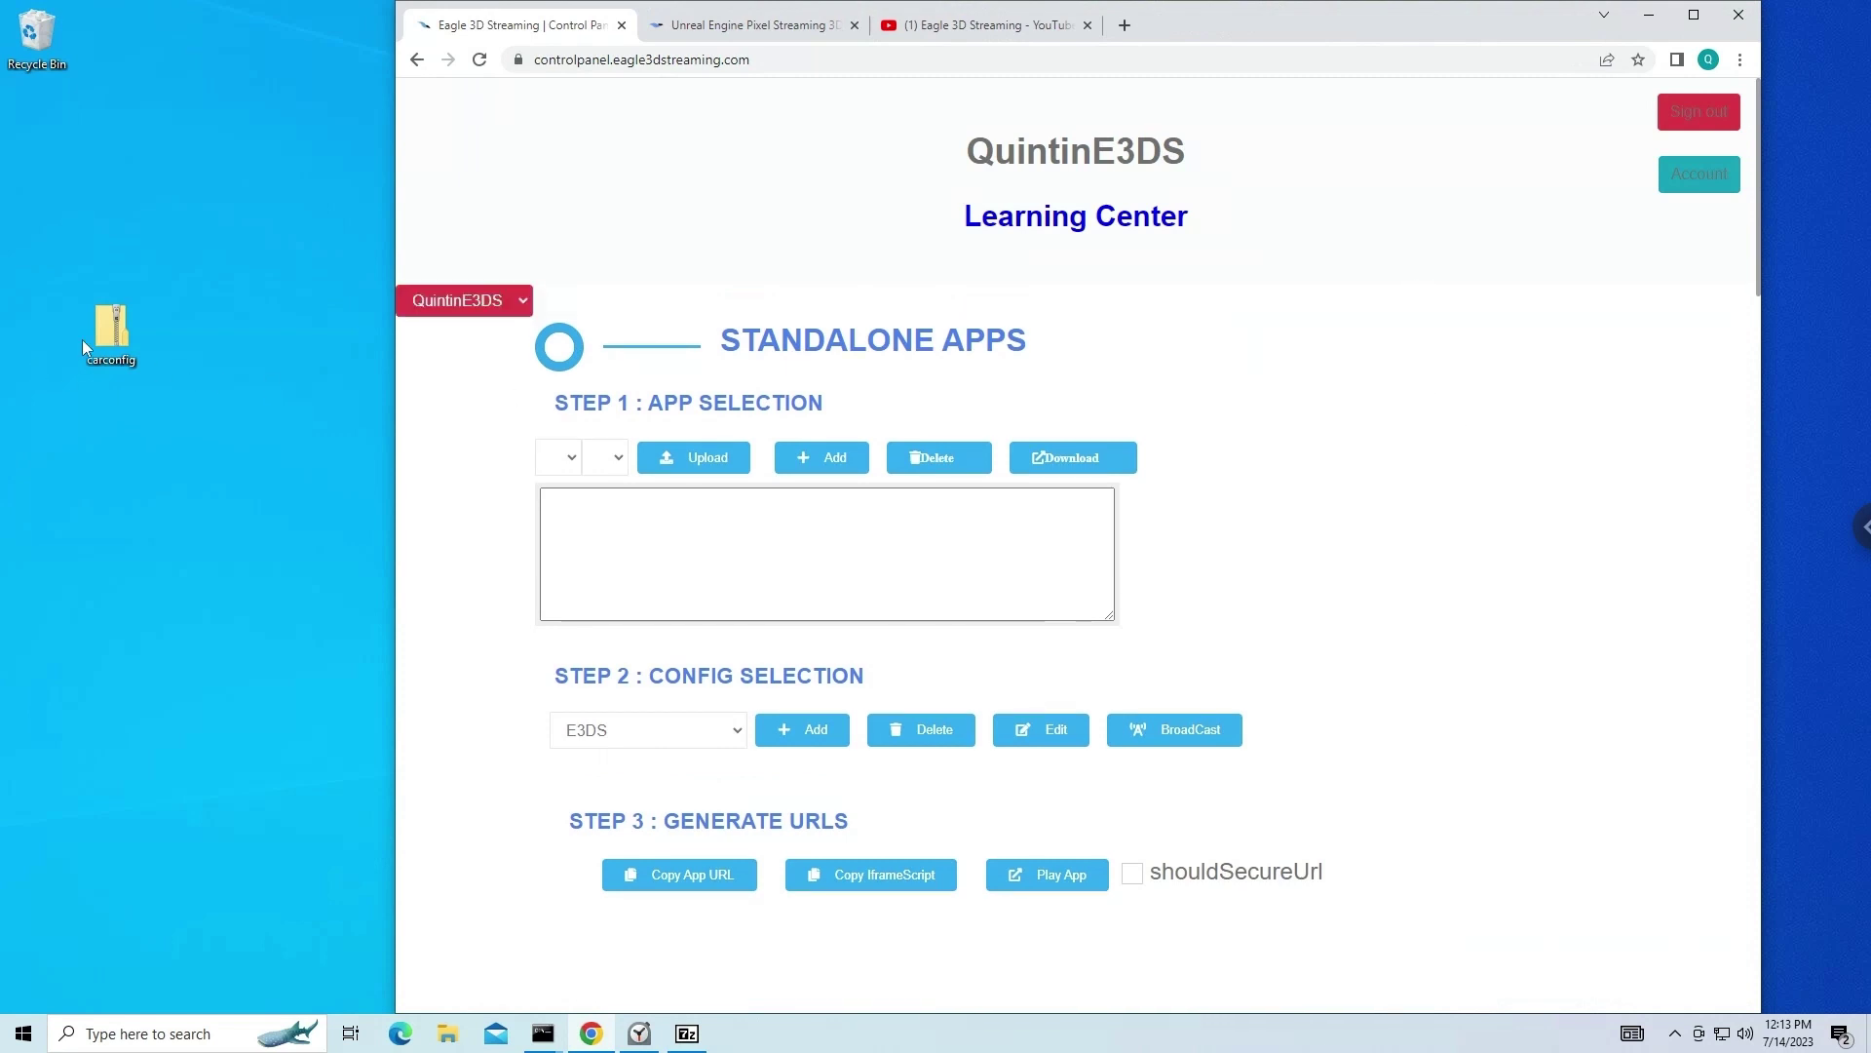
left_click(110, 333)
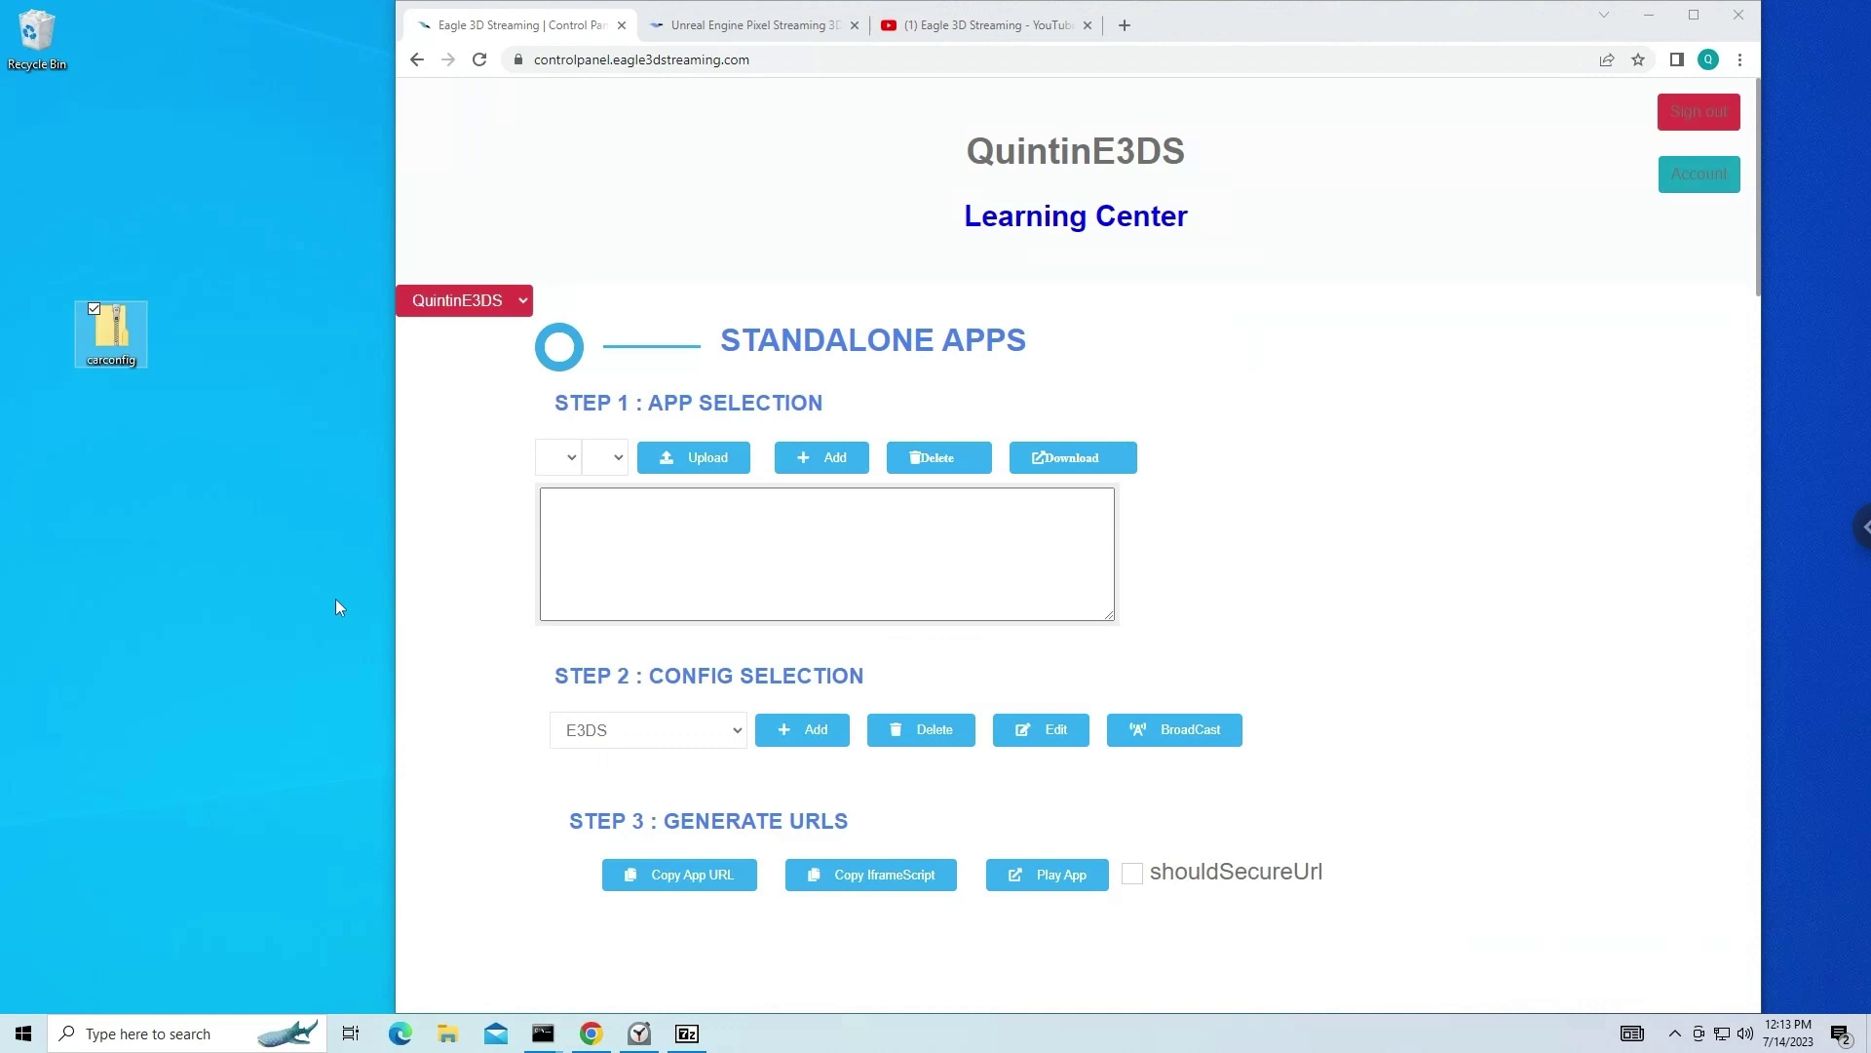
left_click(639, 1033)
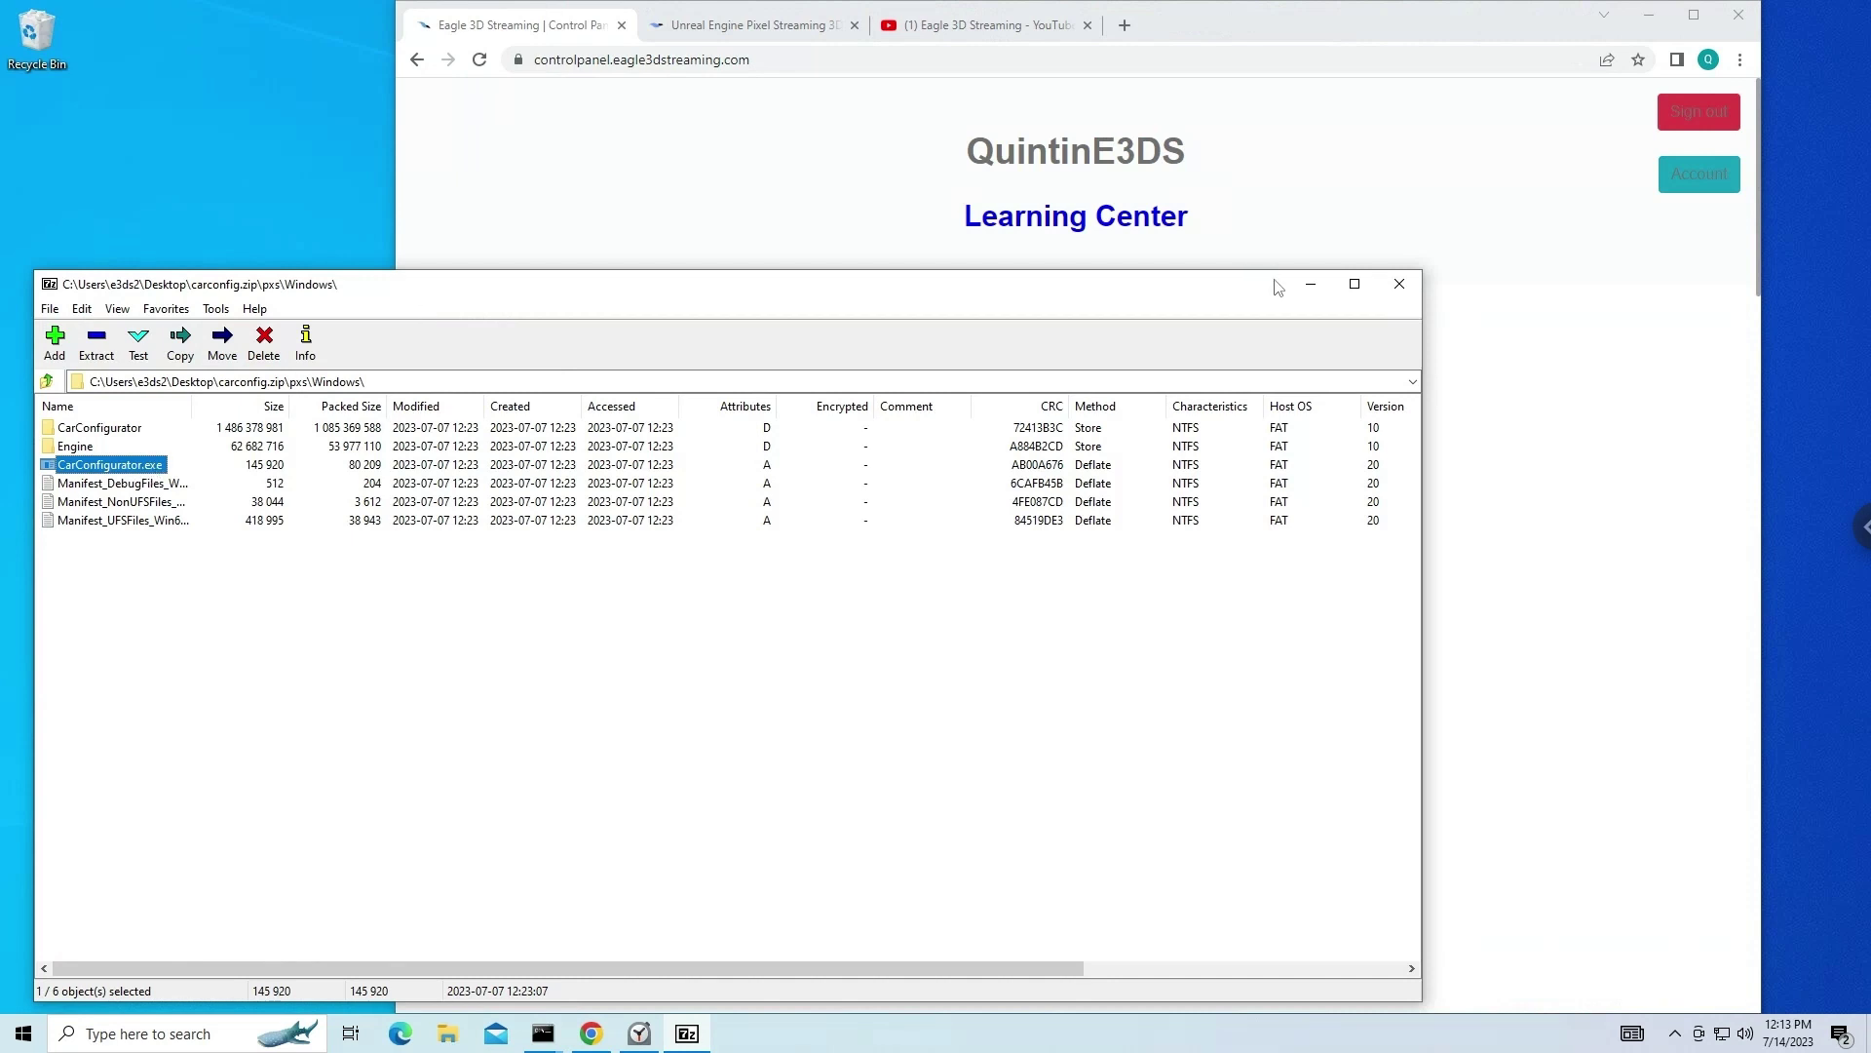
left_click(1310, 284)
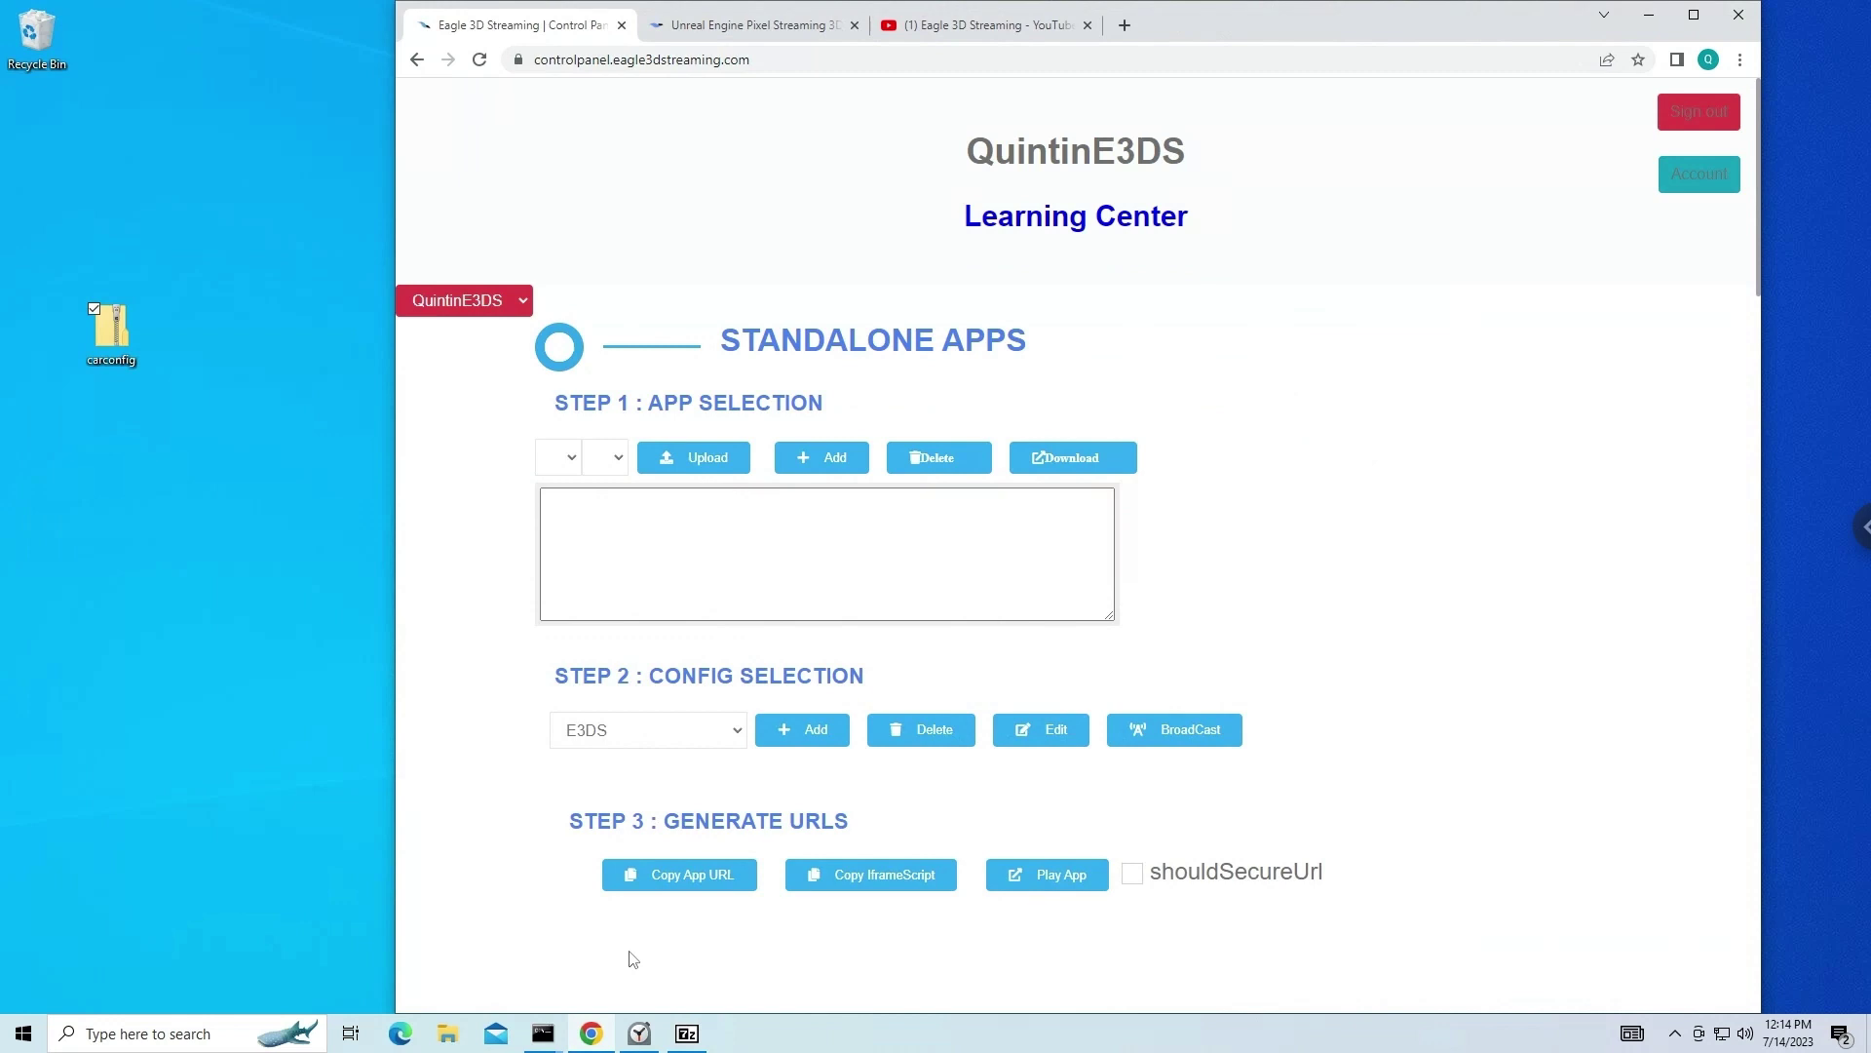
Step: Start a new standalone app under Step 1 and enter CarConfigurator as its name
left_click(689, 1034)
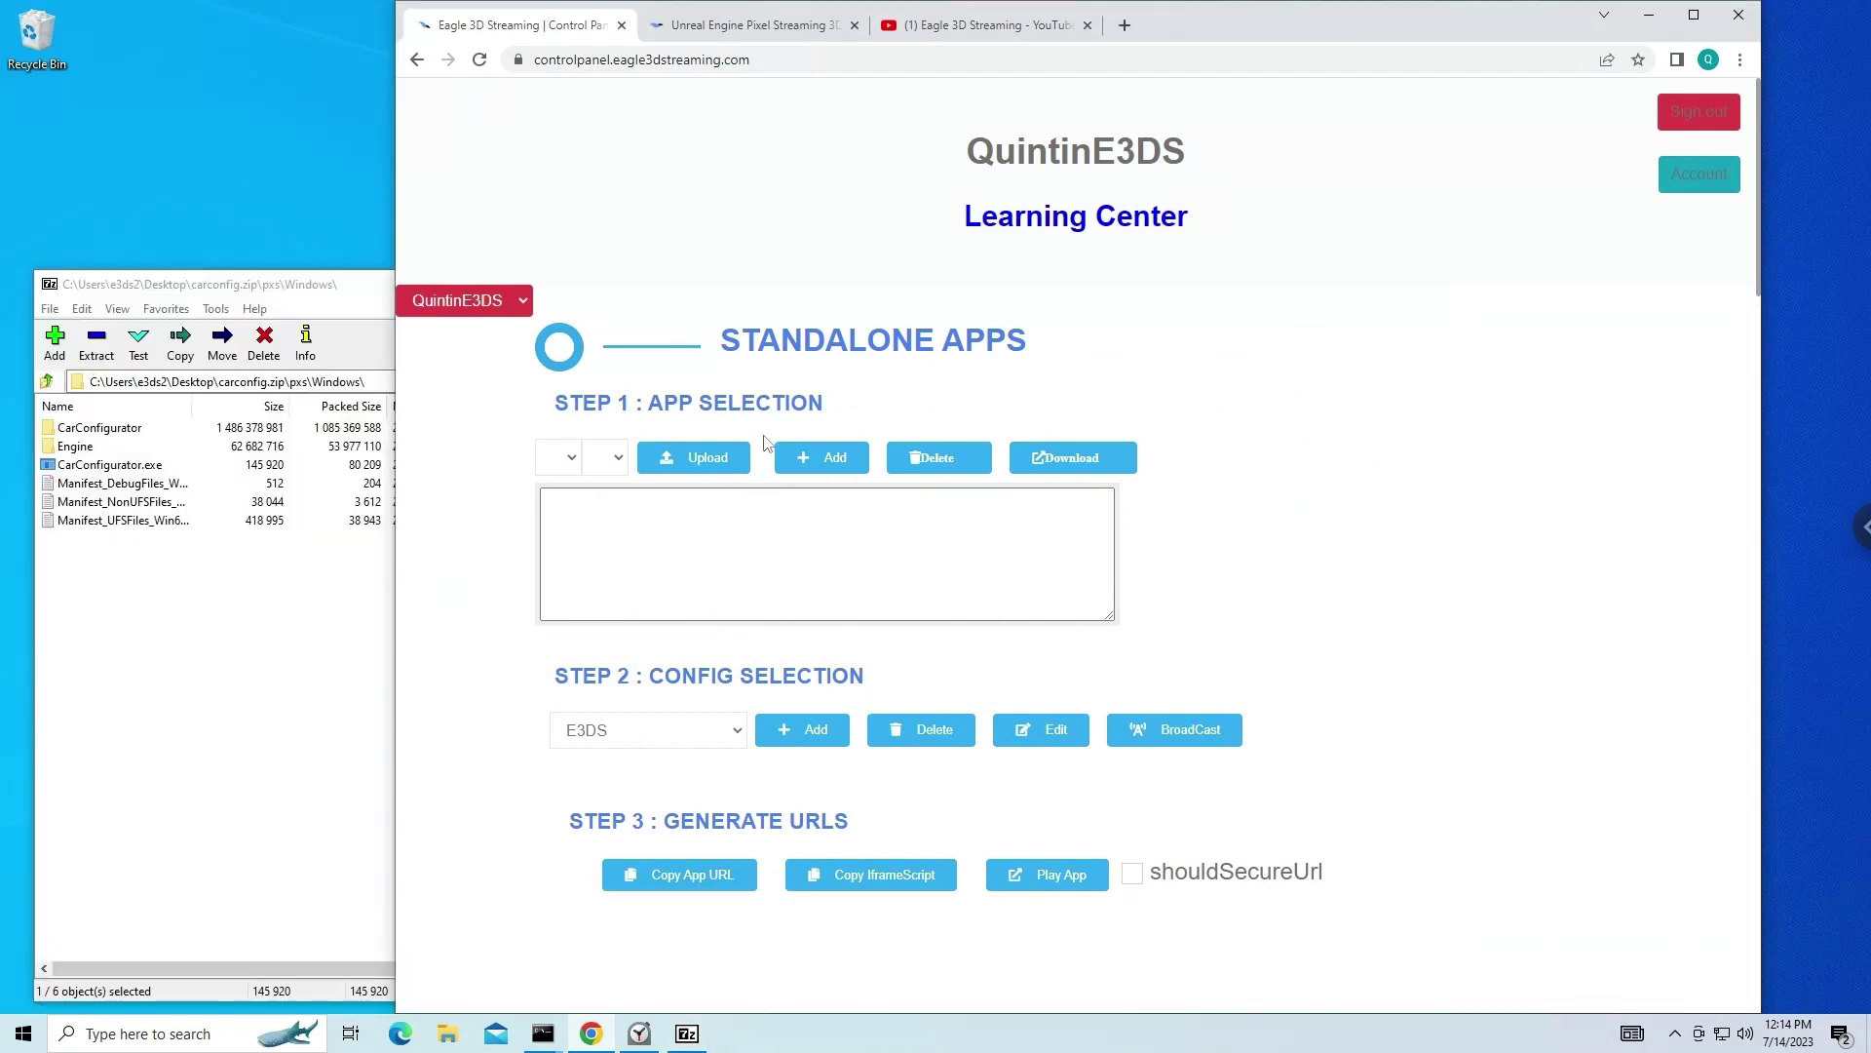
left_click(824, 457)
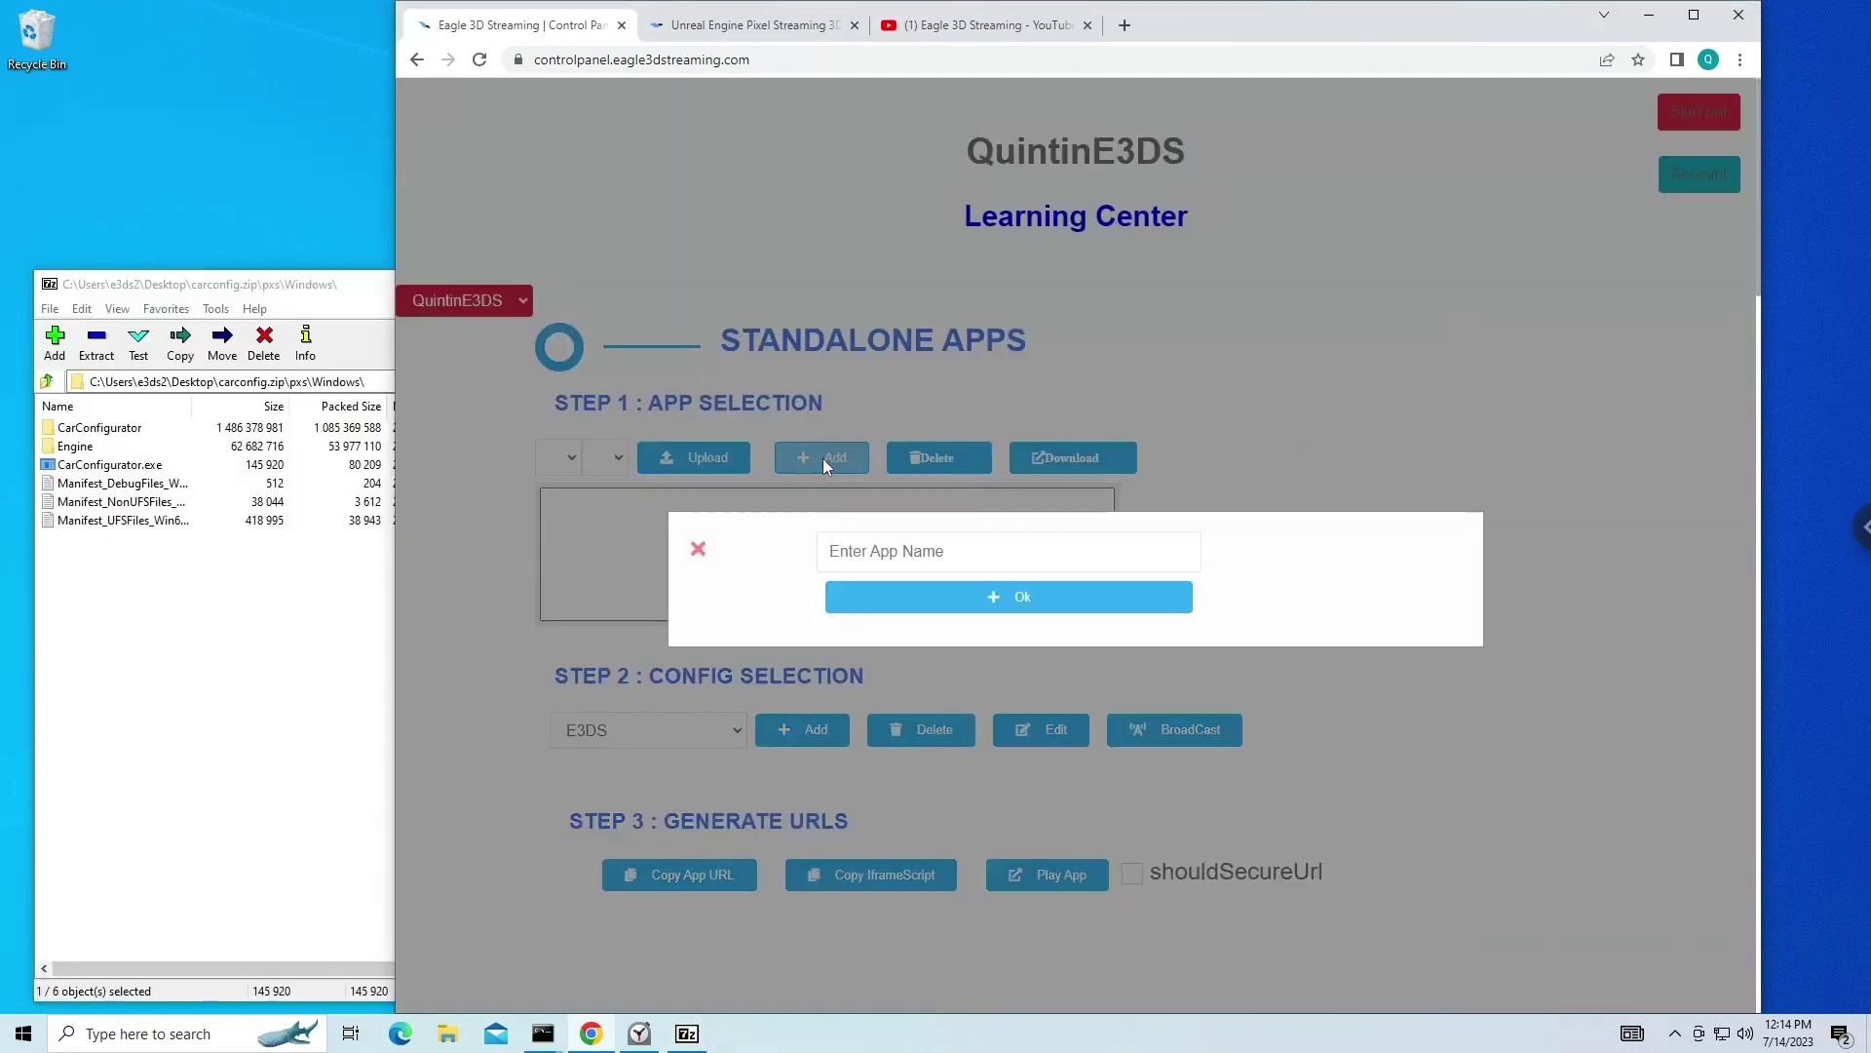
left_click(872, 553)
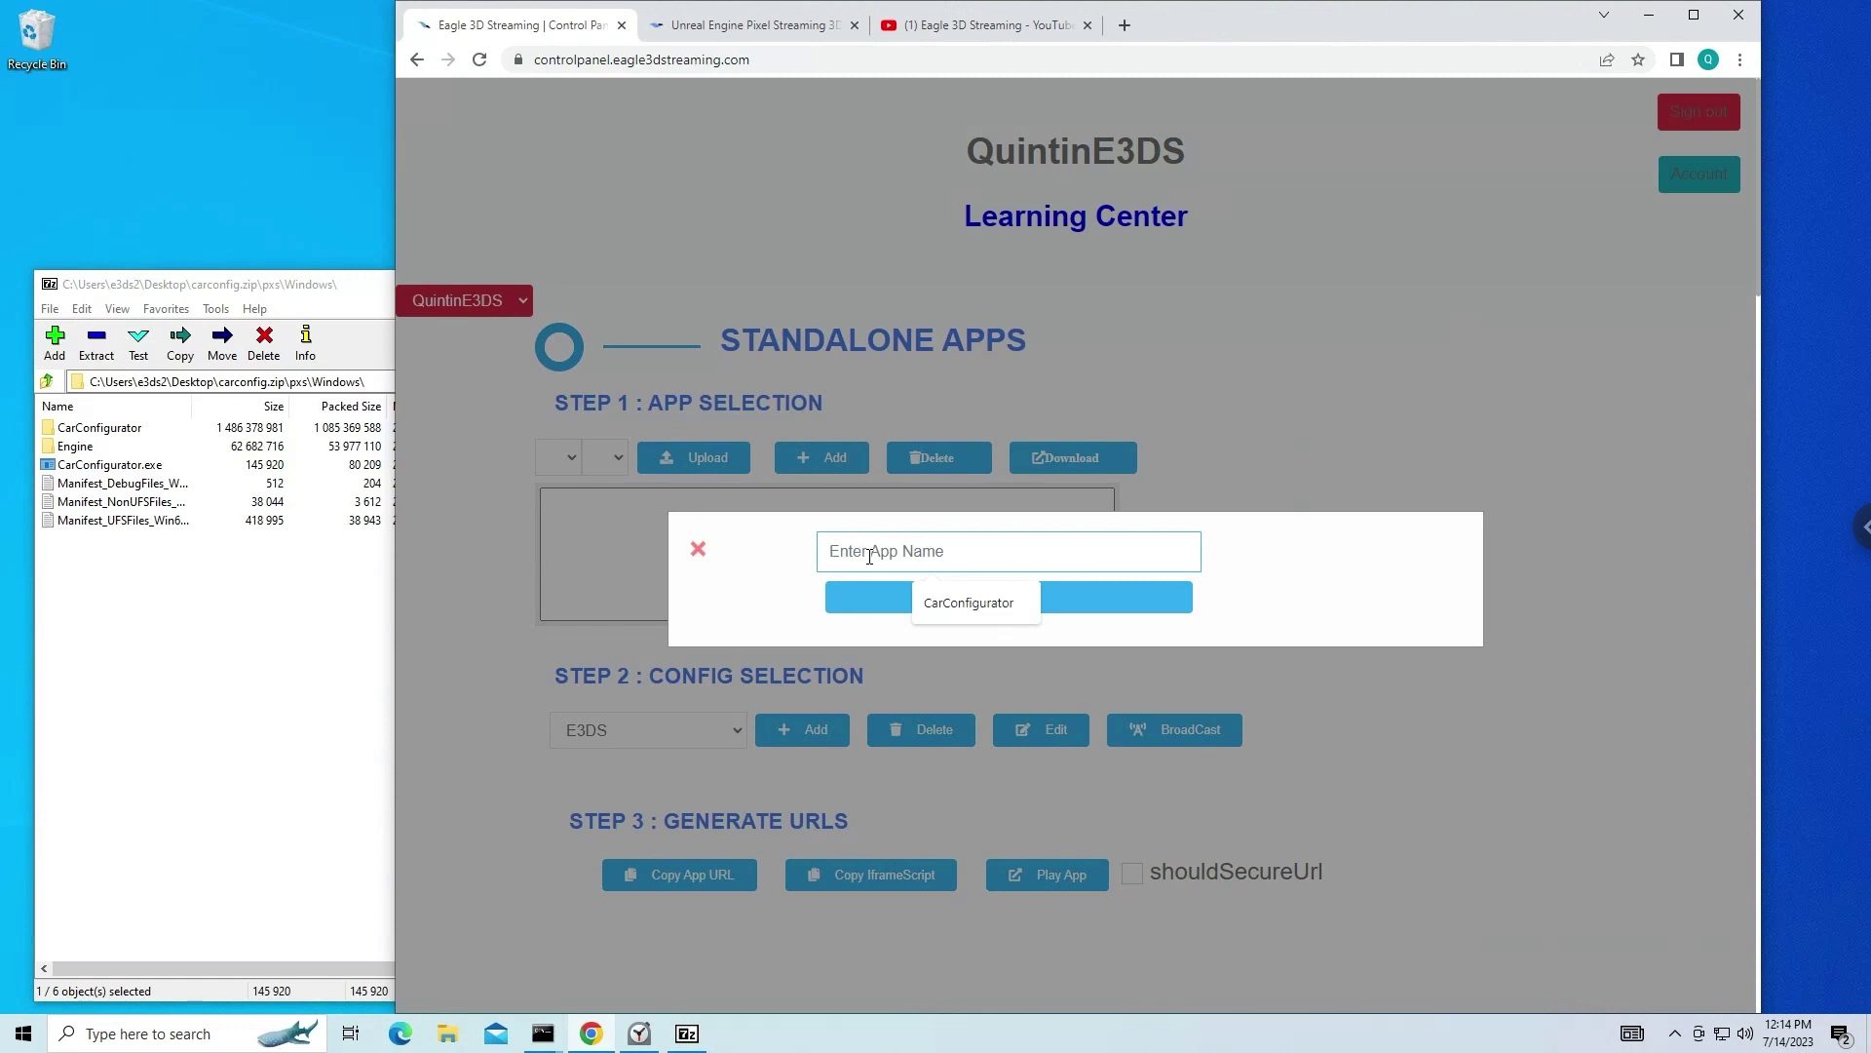
type("Confi")
type("gurator")
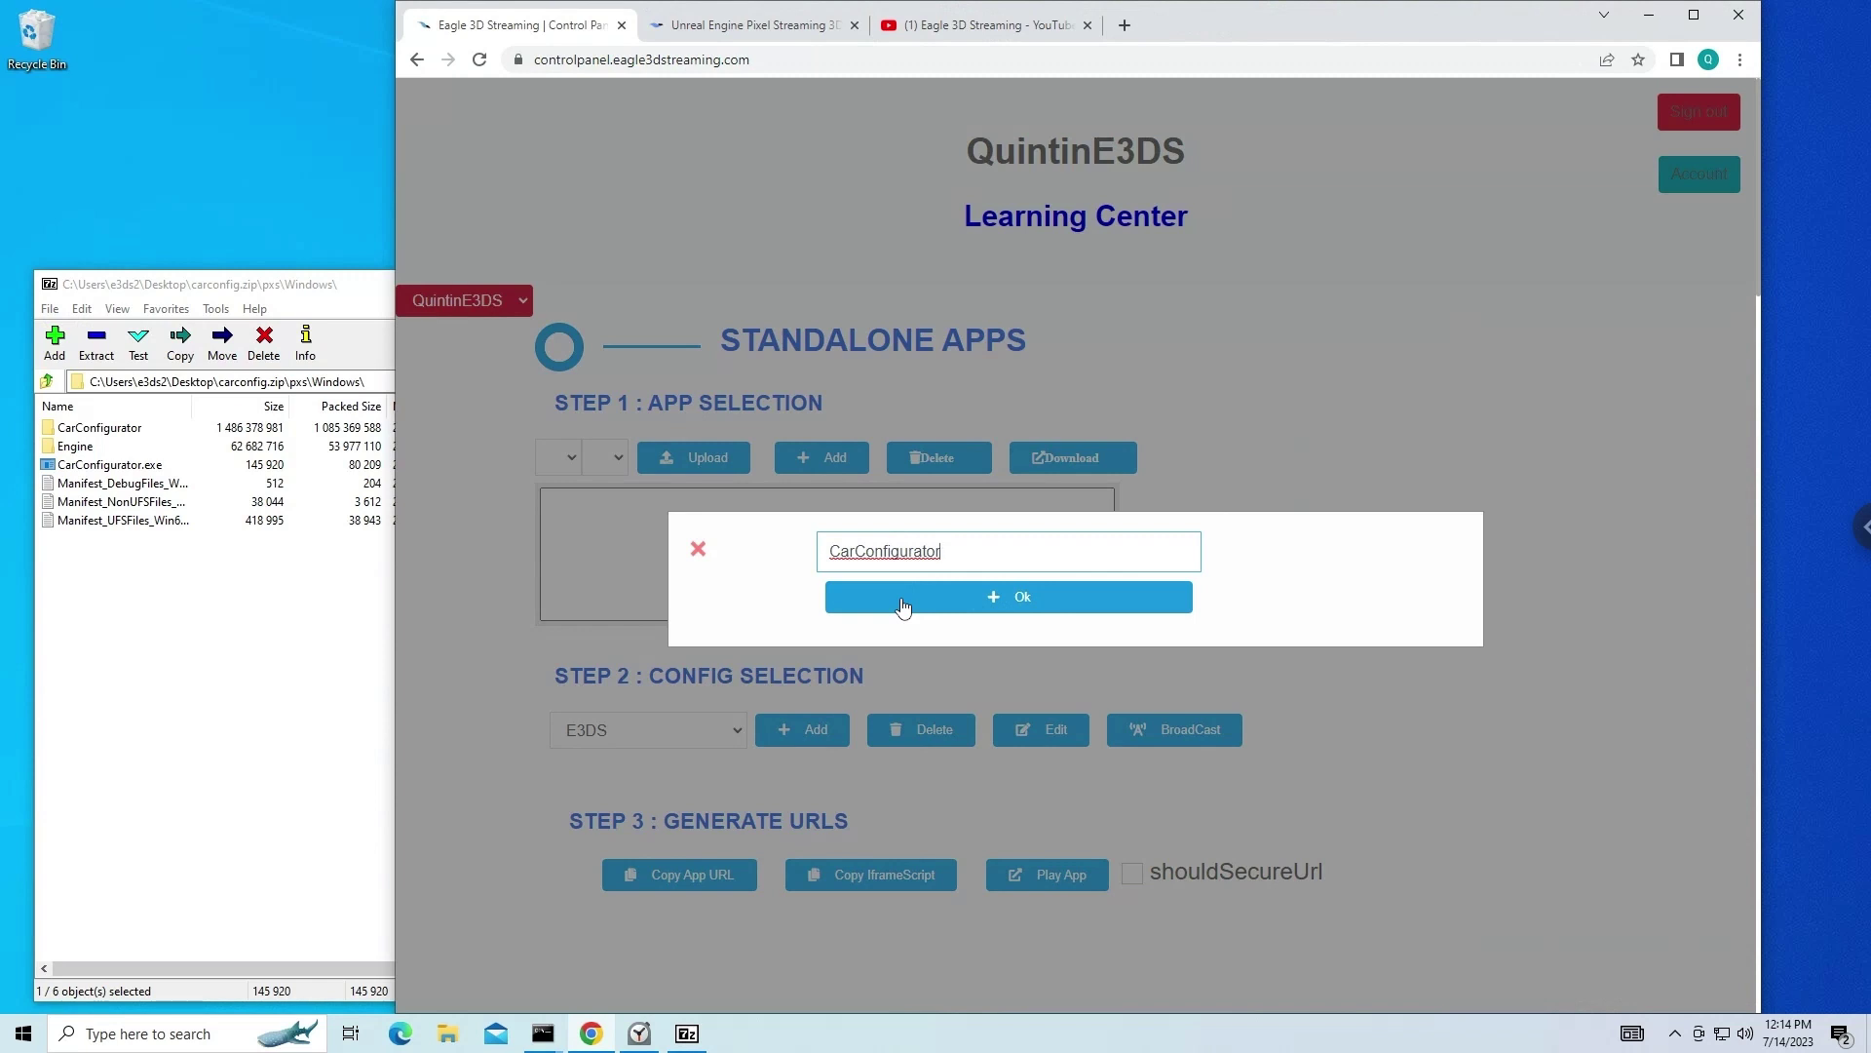
Step: Confirm the CarConfigurator app and choose carconfig.zip from the Desktop in the E3ds Uploader
left_click(982, 596)
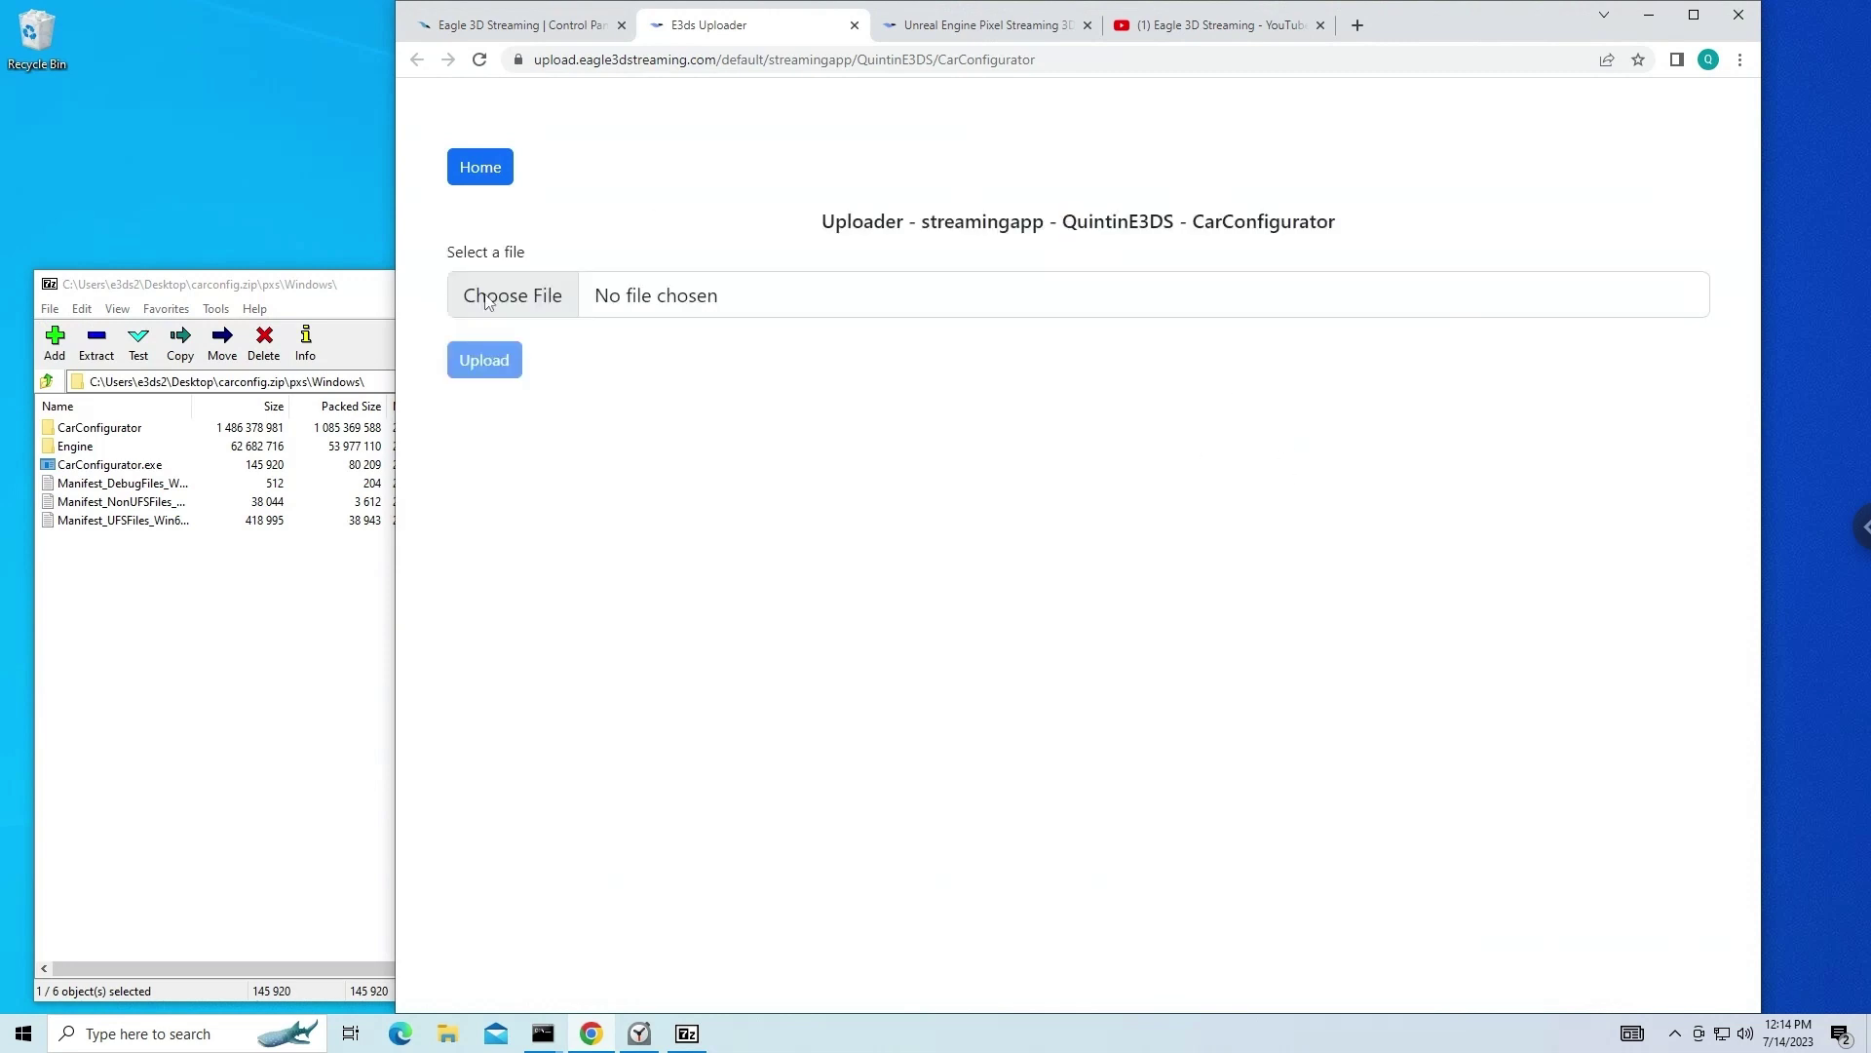
left_click(308, 287)
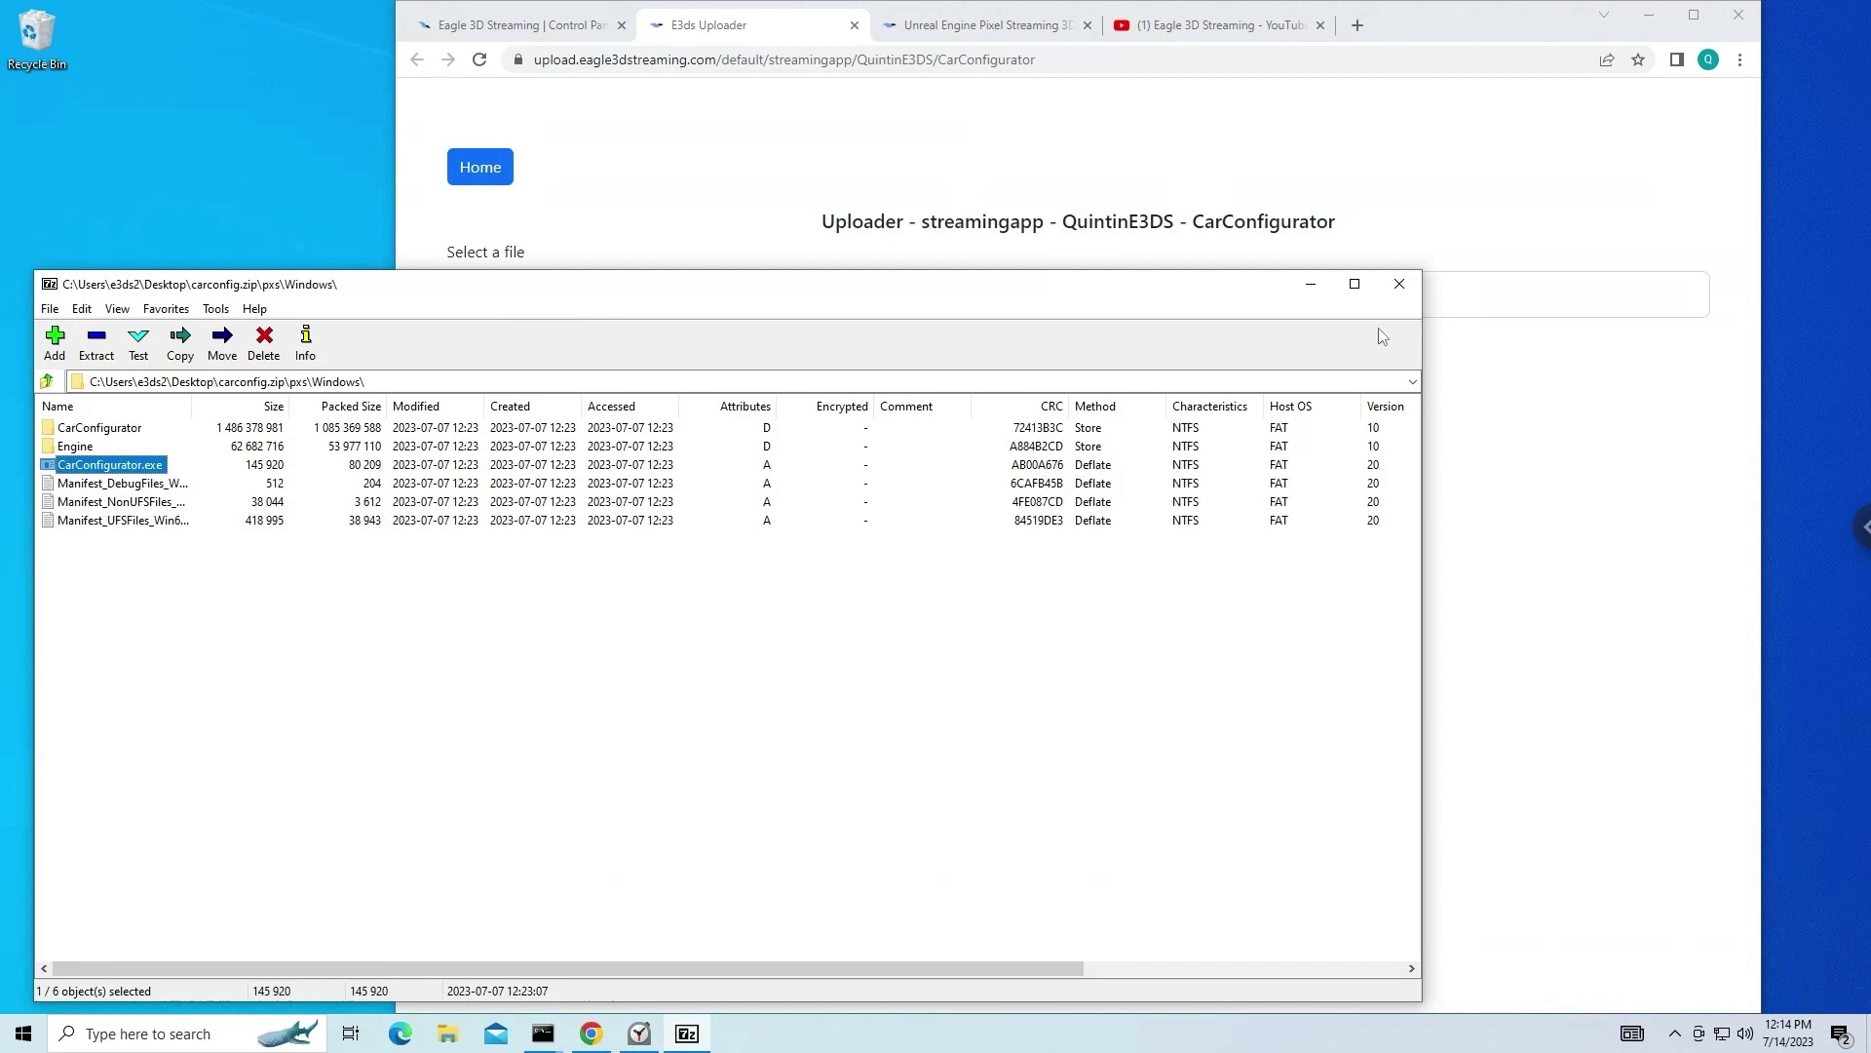
left_click(1312, 290)
left_click(527, 296)
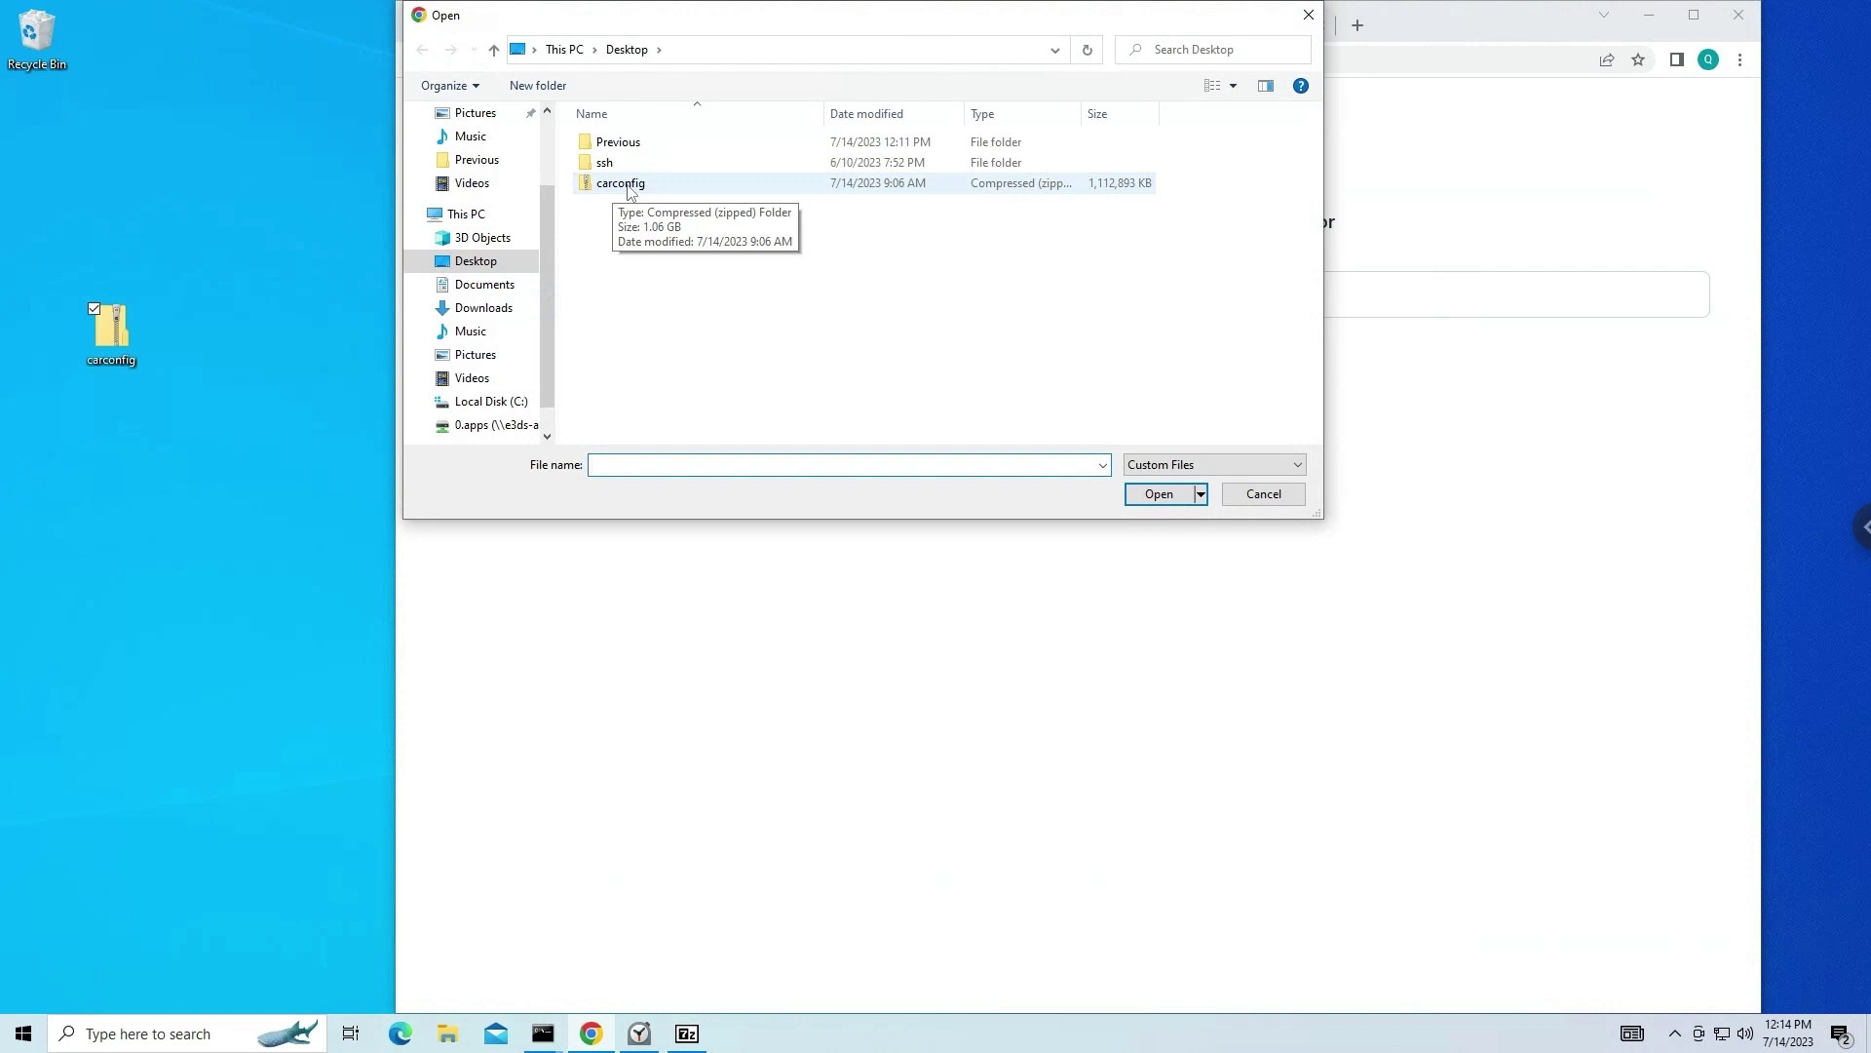
double_click(620, 183)
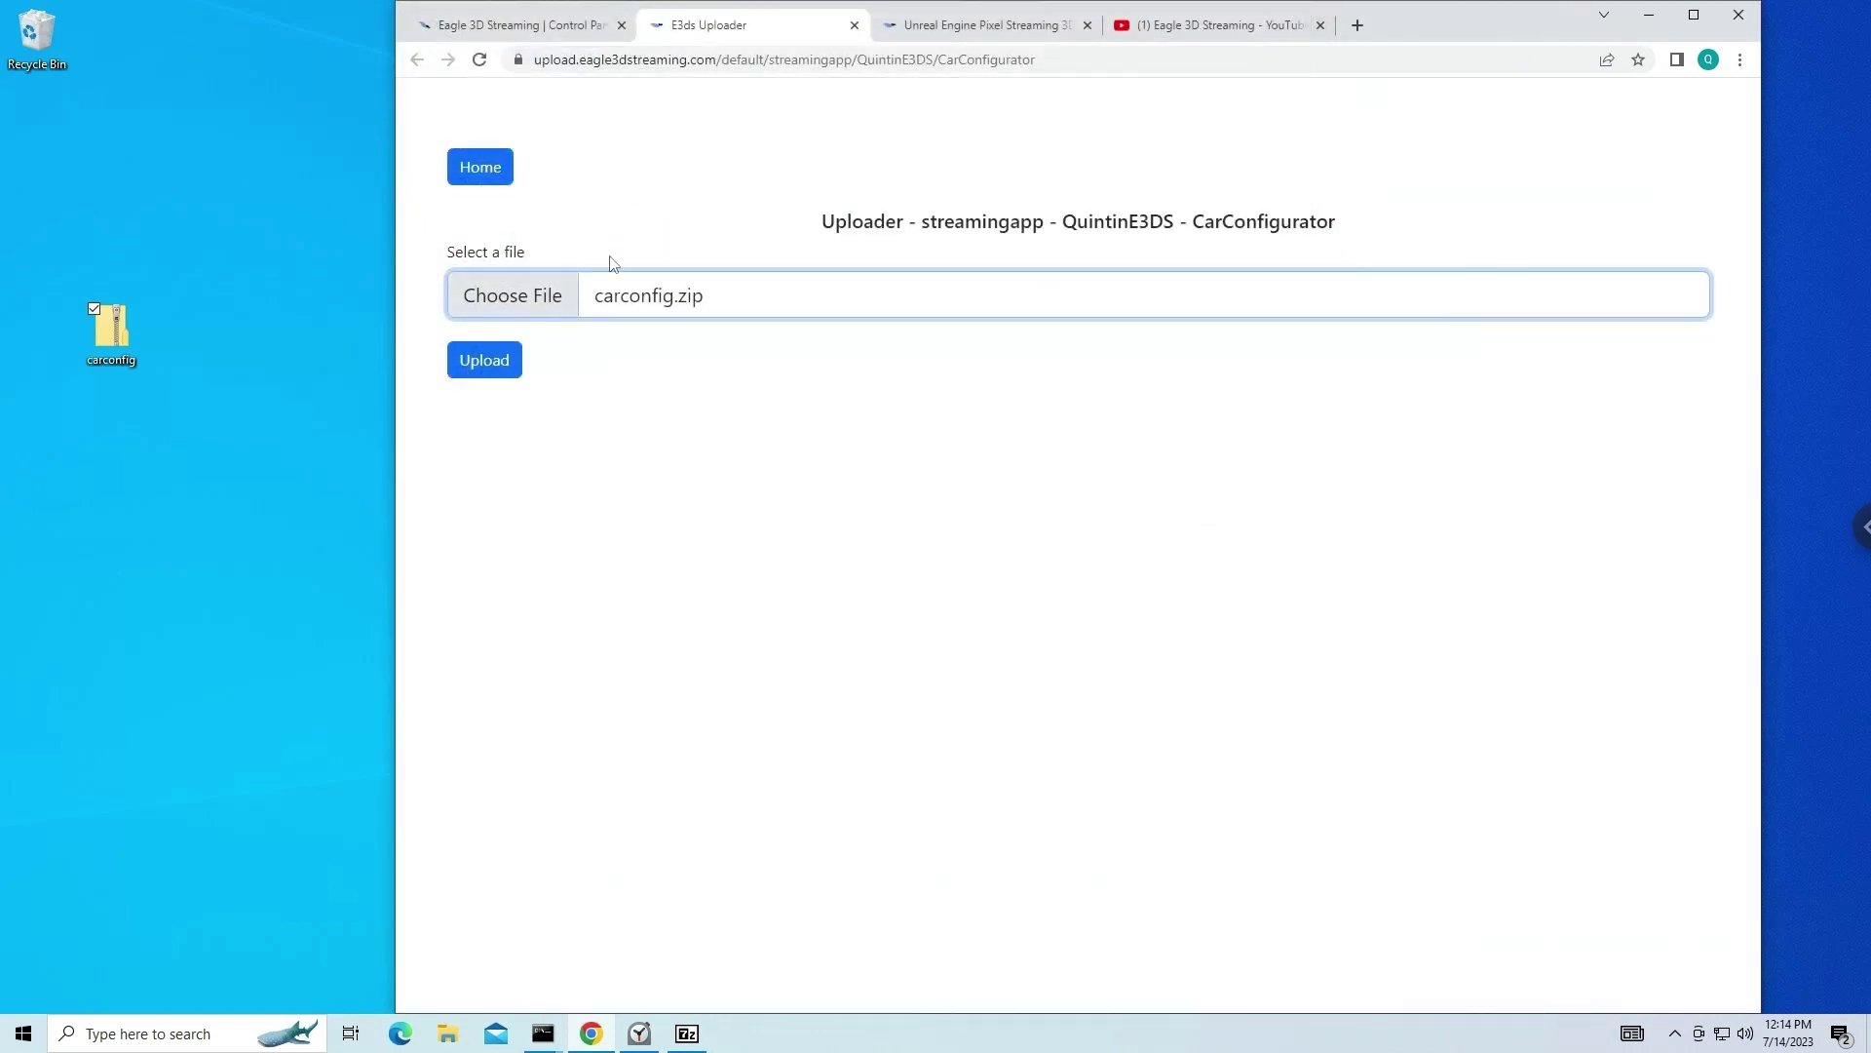
Step: Start the Clock stopwatch and return to the E3ds Uploader tab holding carconfig.zip
left_click(484, 360)
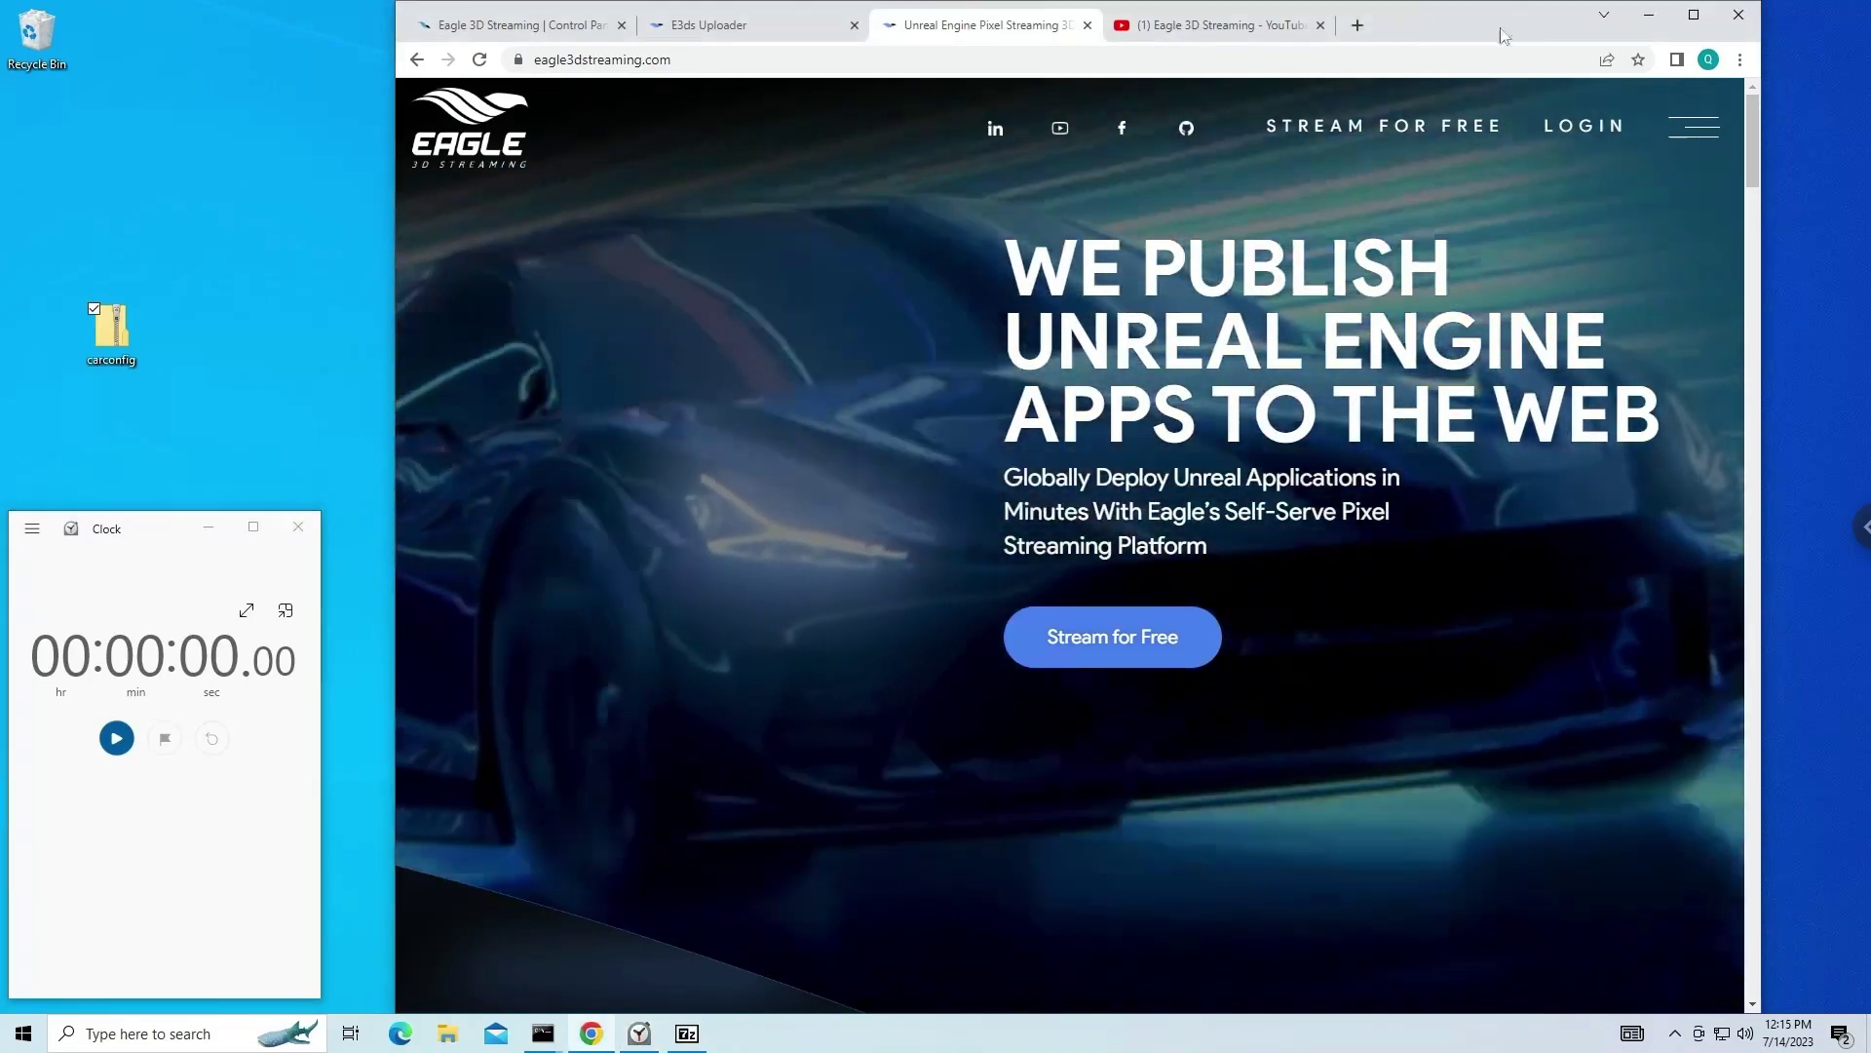
left_click(173, 530)
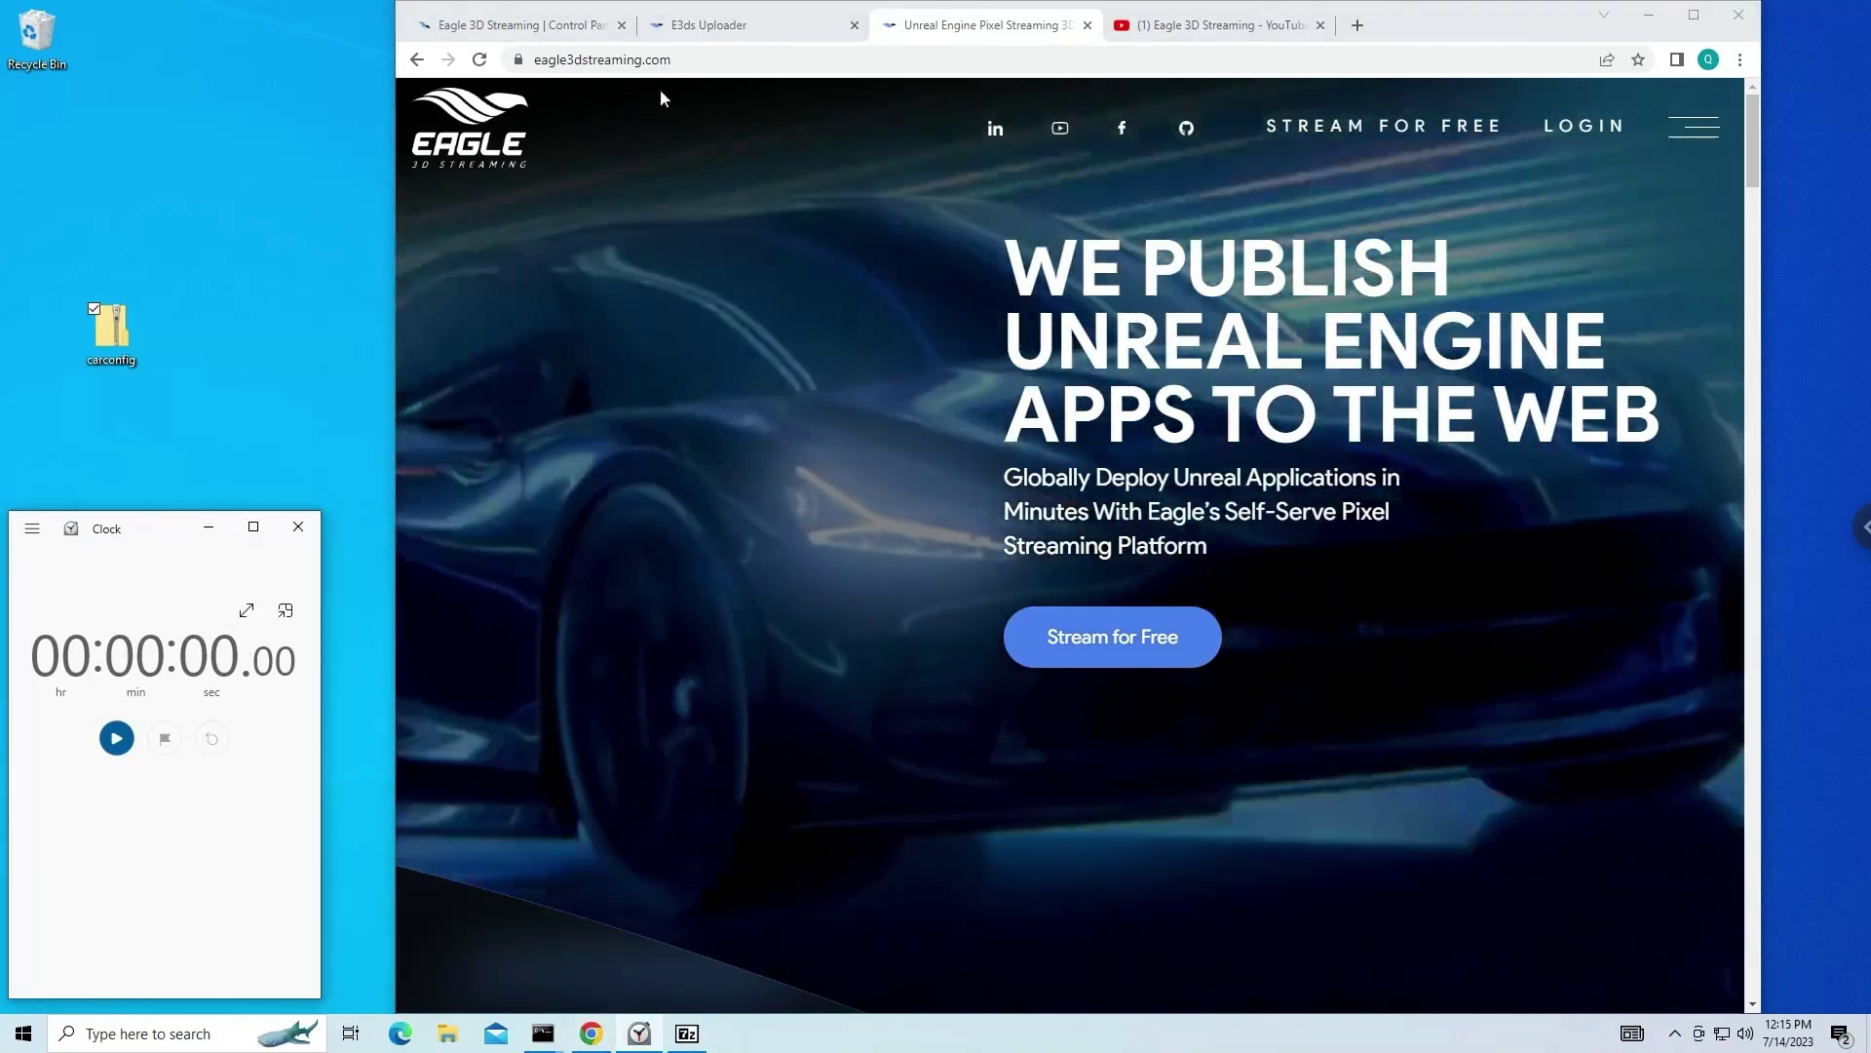
left_click(117, 739)
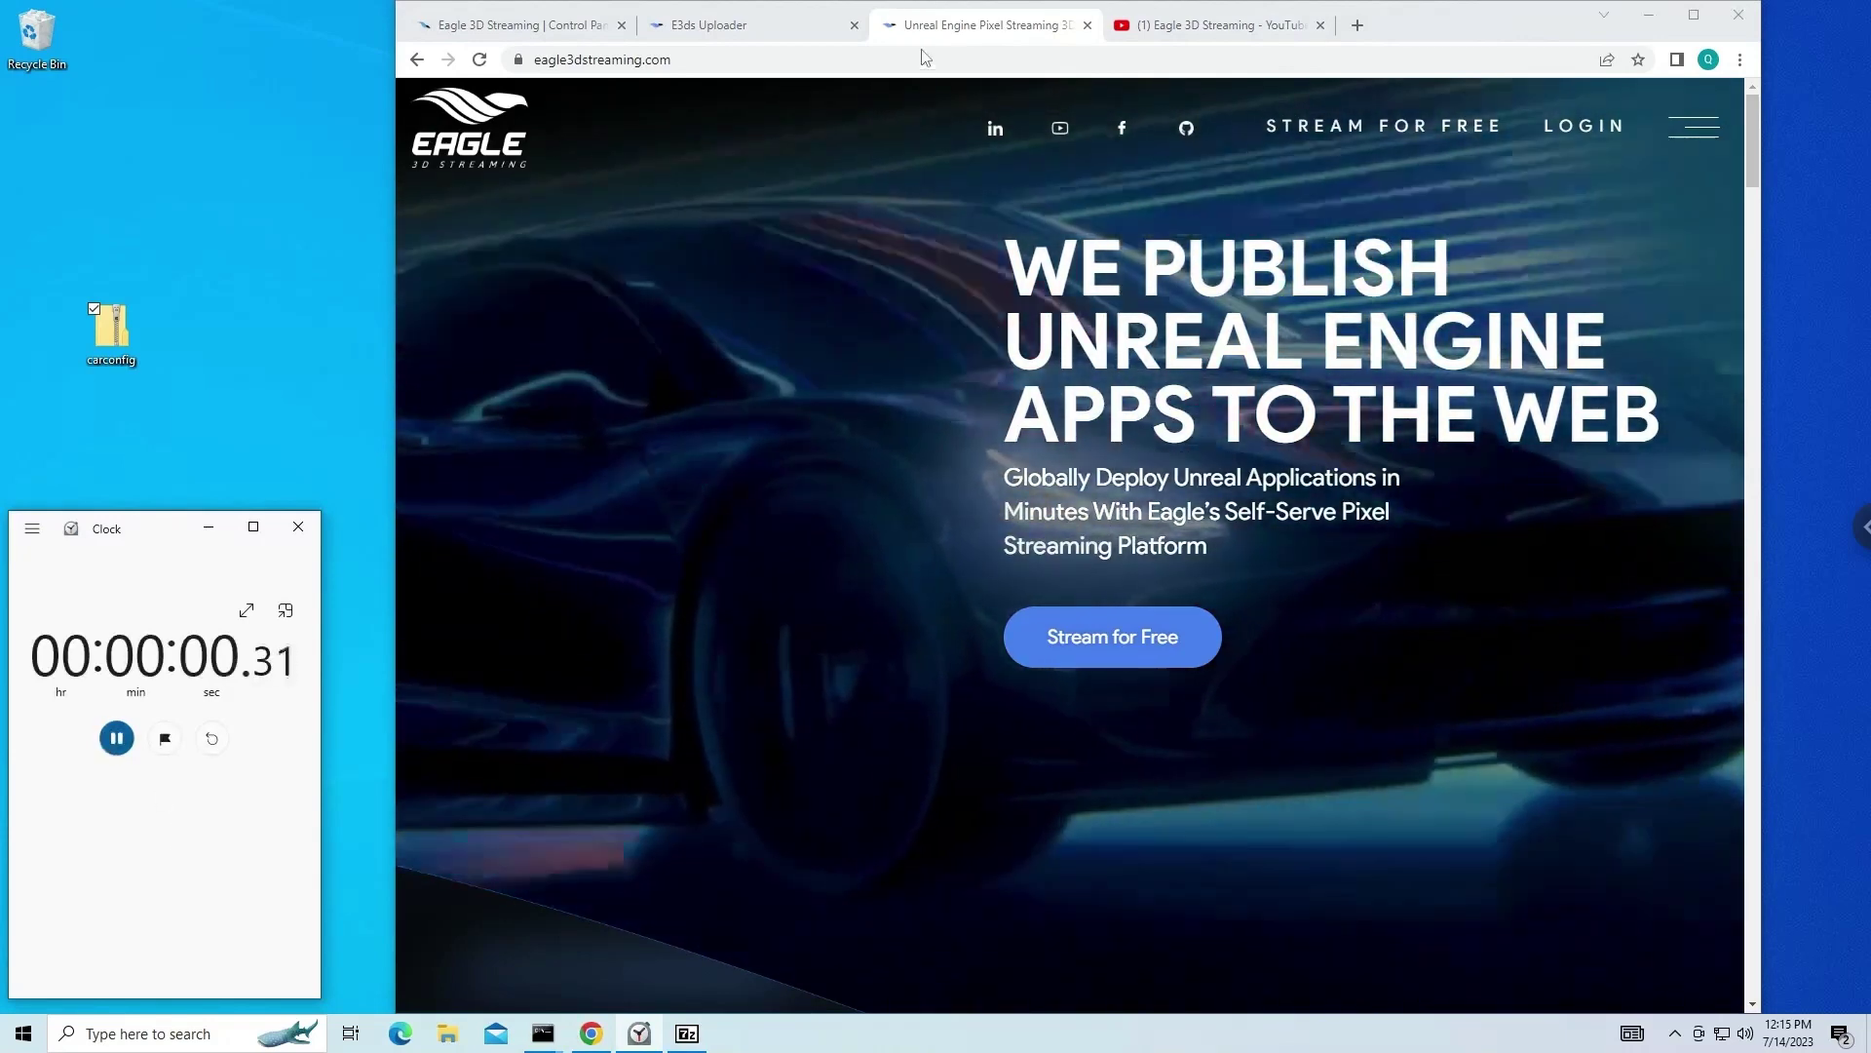
left_click(739, 25)
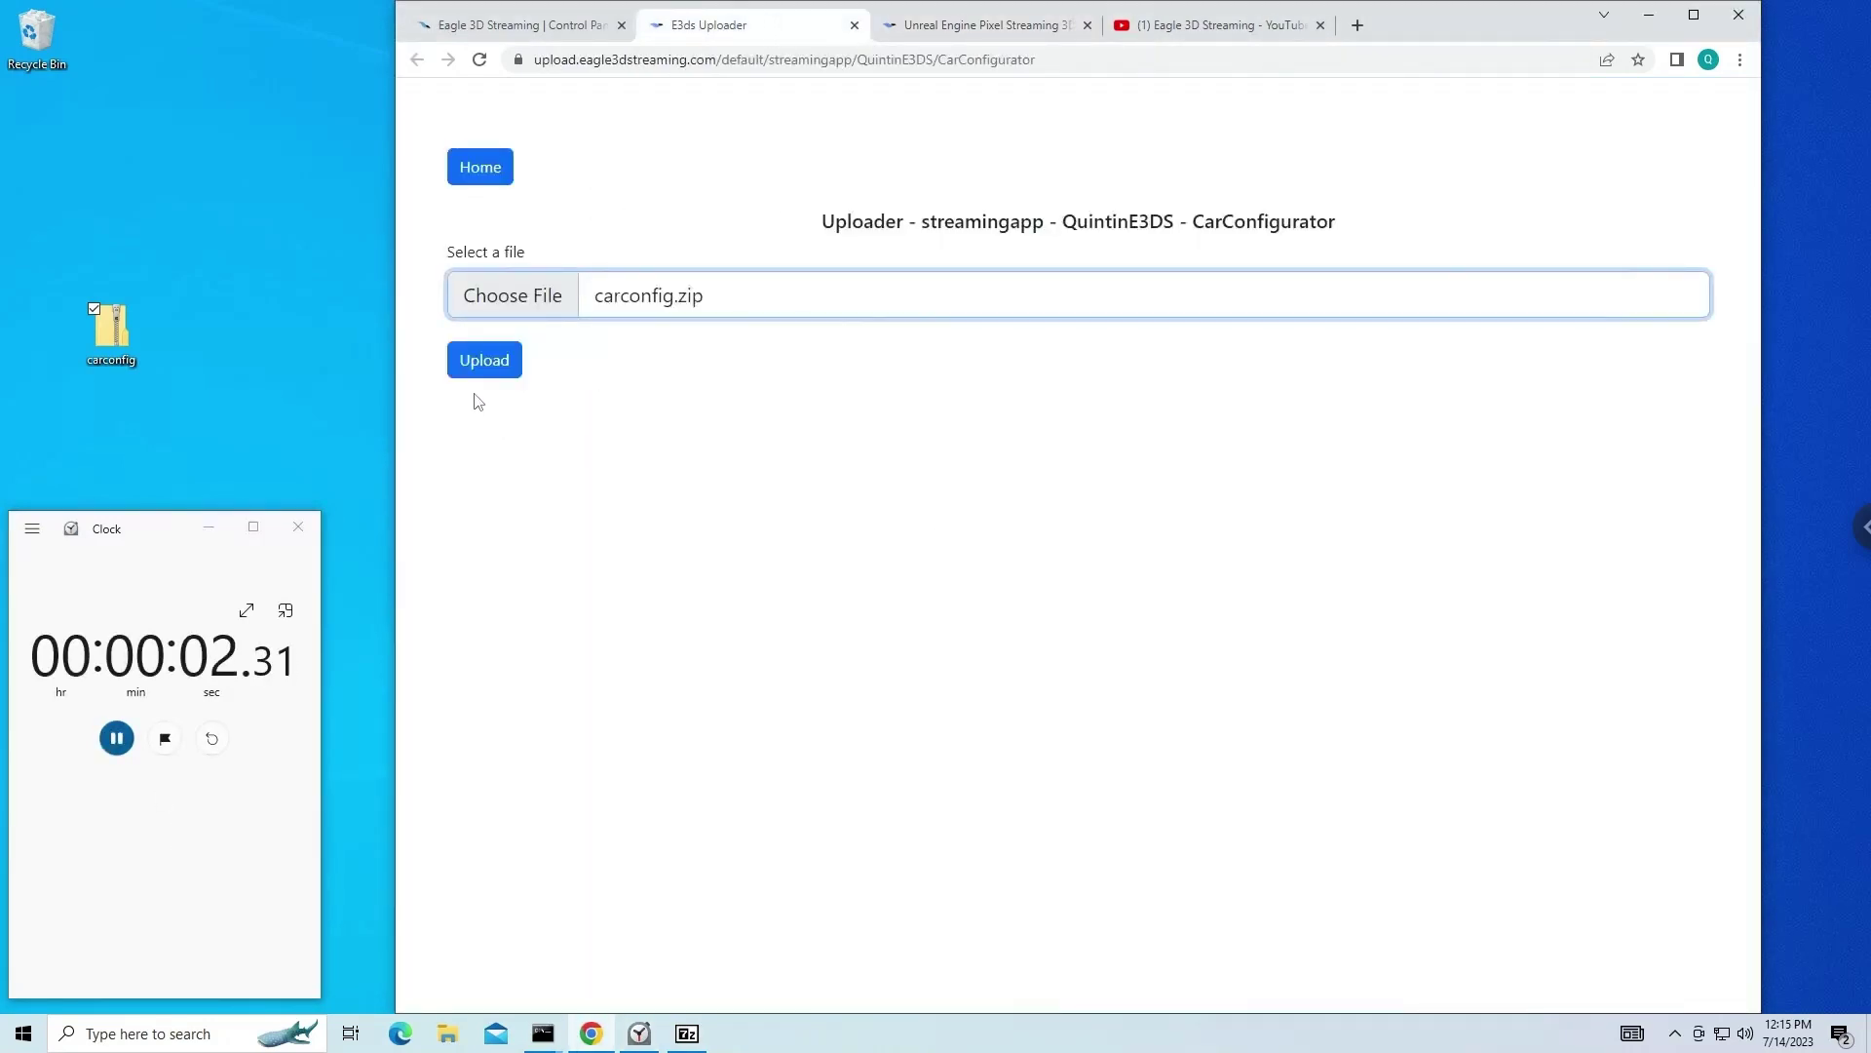
Step: Upload carconfig.zip, browsing the YouTube channel's Videos while it reaches 100%
left_click(484, 360)
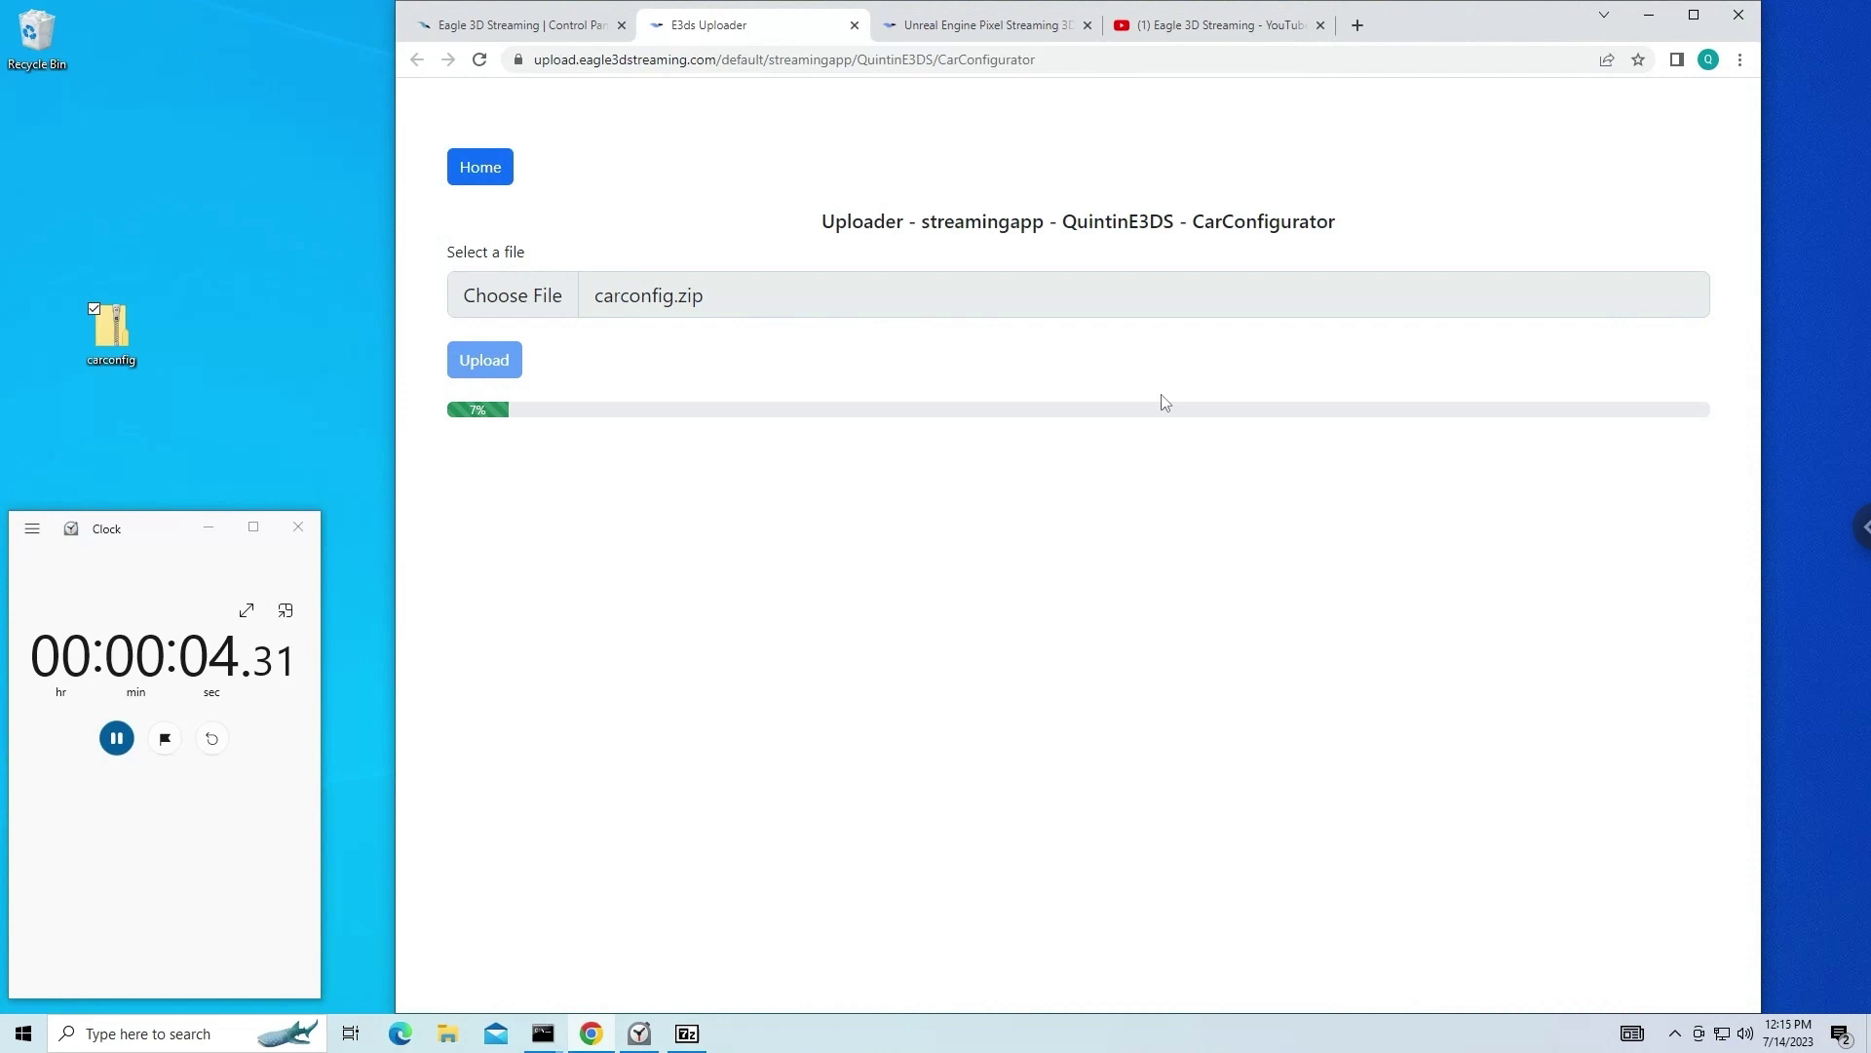
left_click(1228, 26)
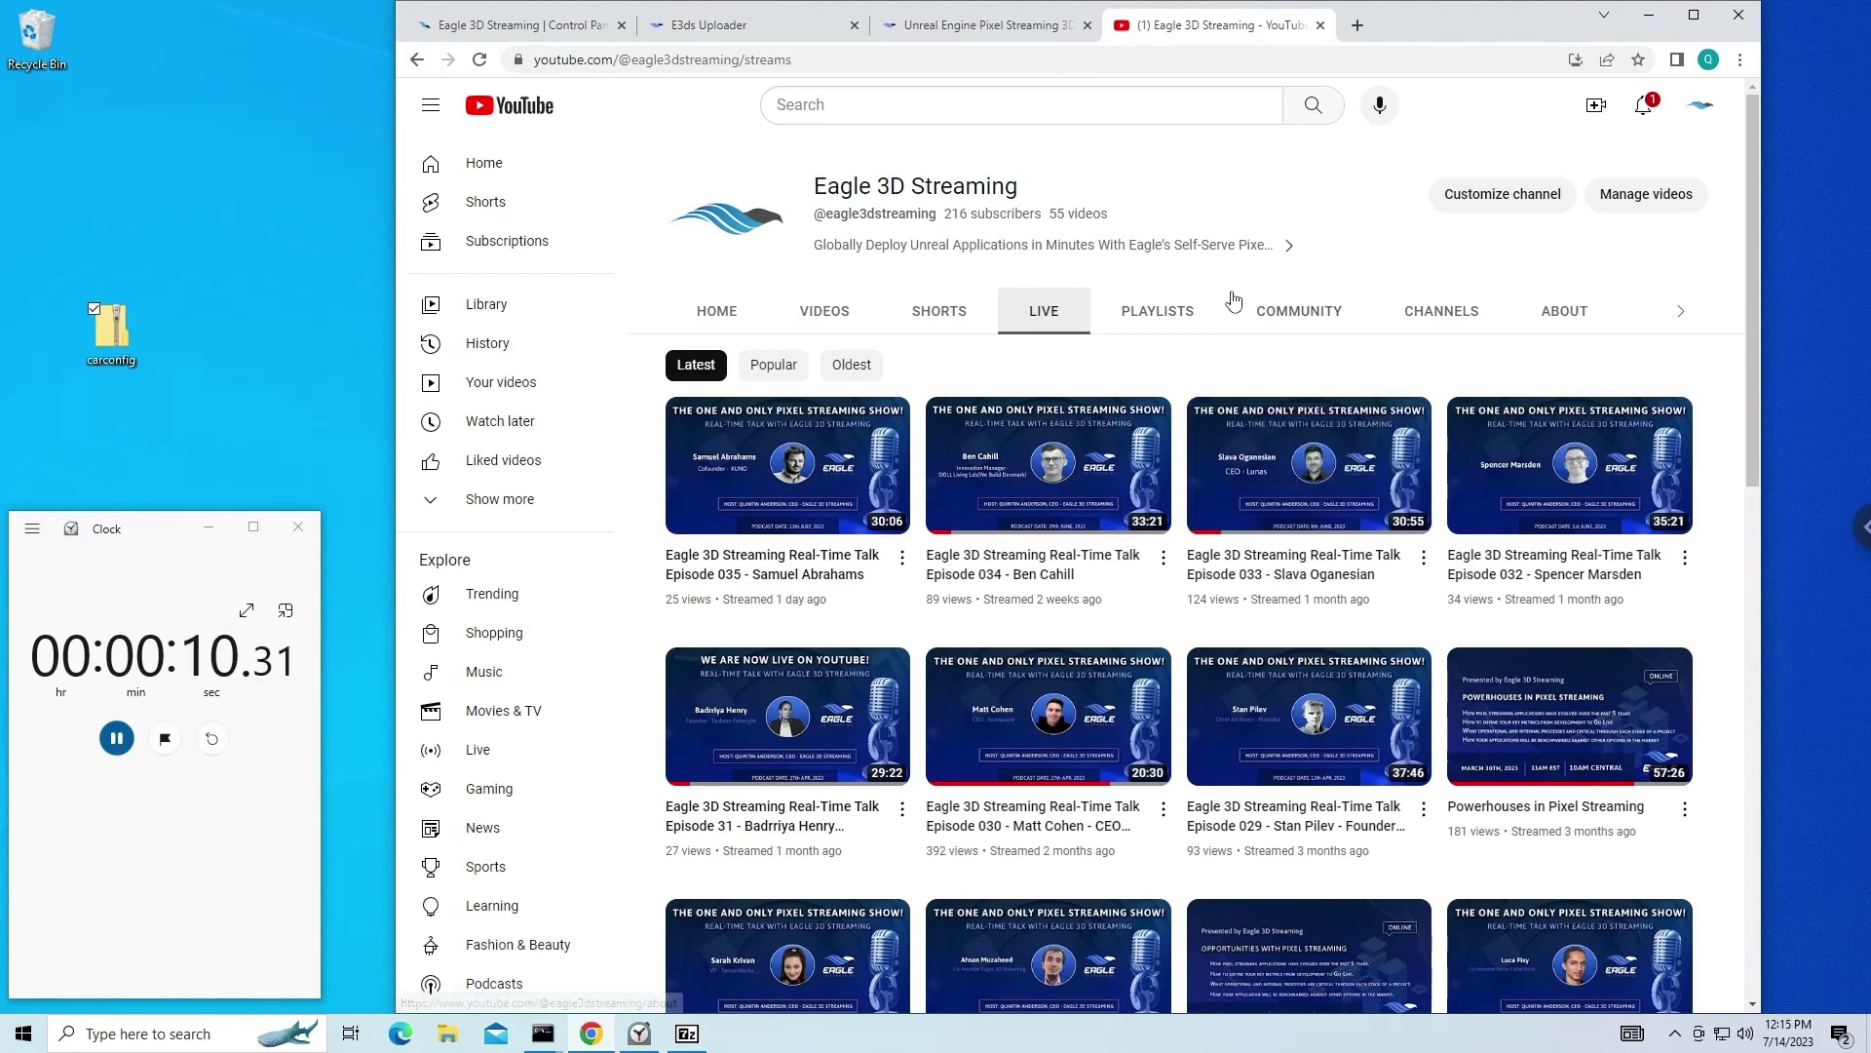
left_click(823, 310)
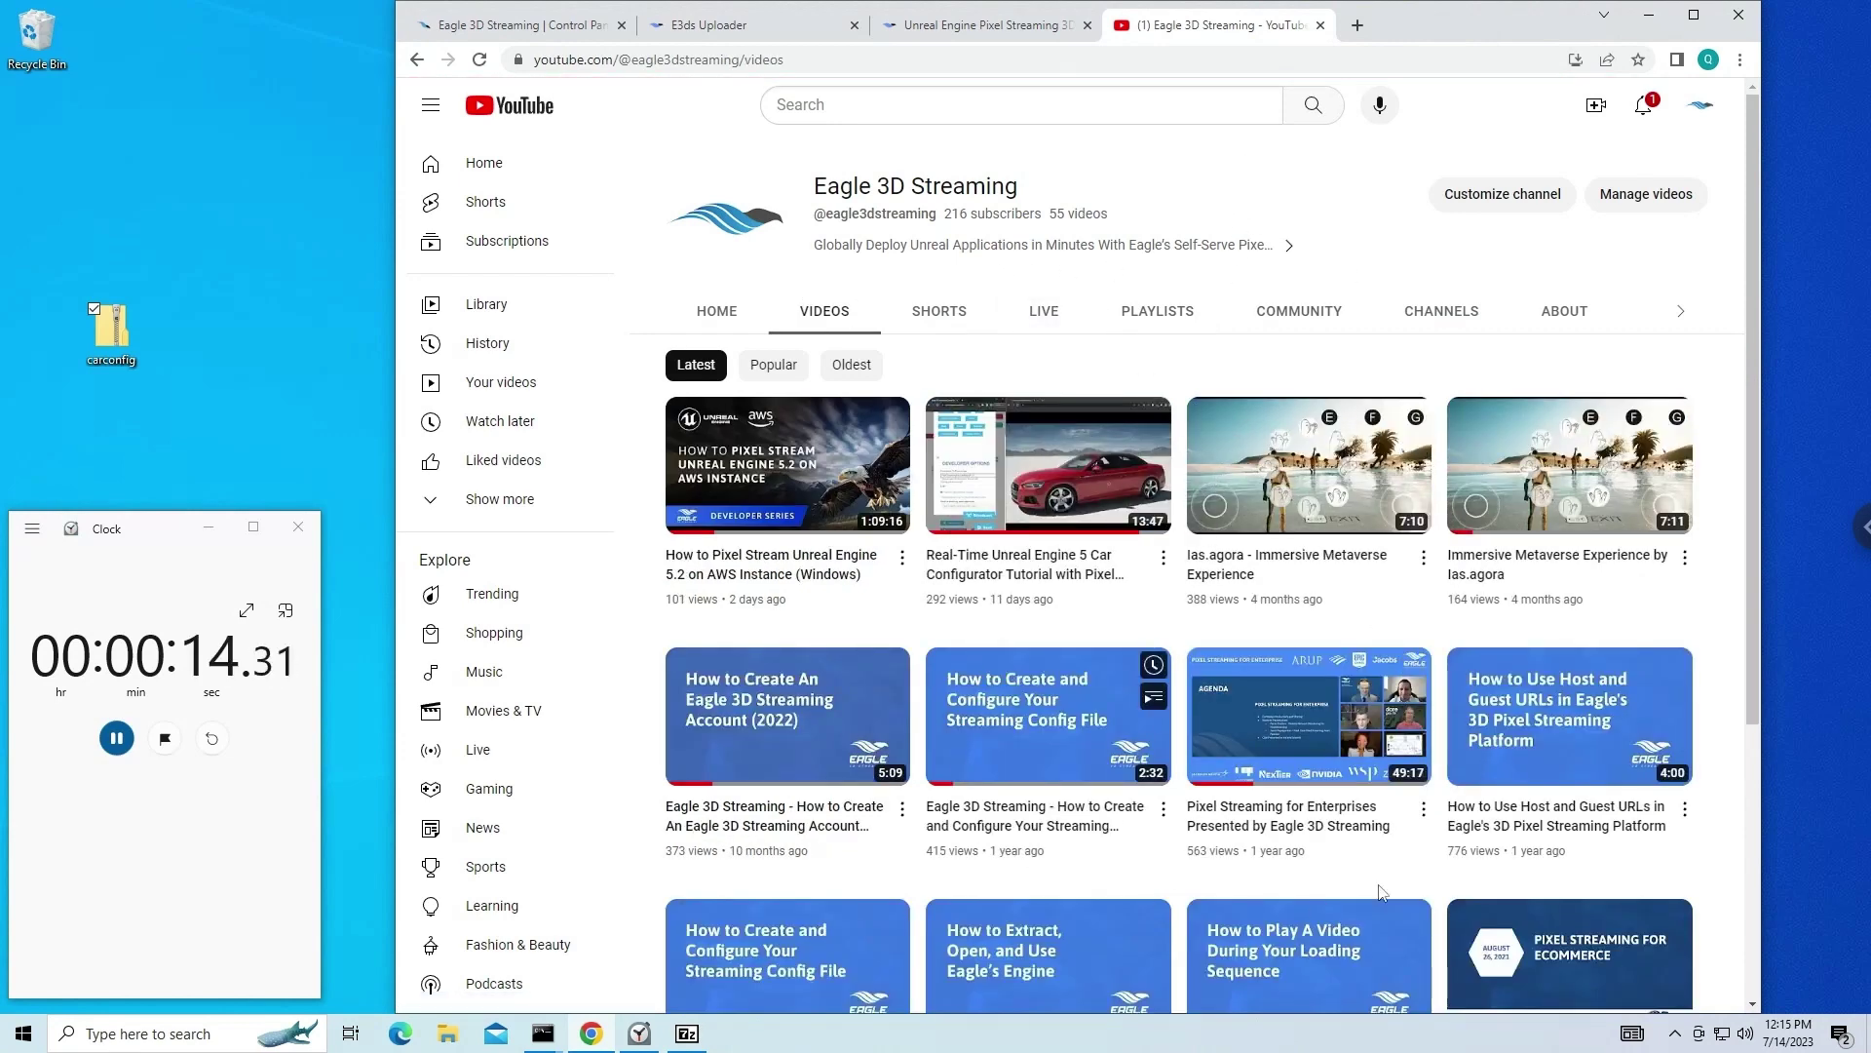
left_click(709, 25)
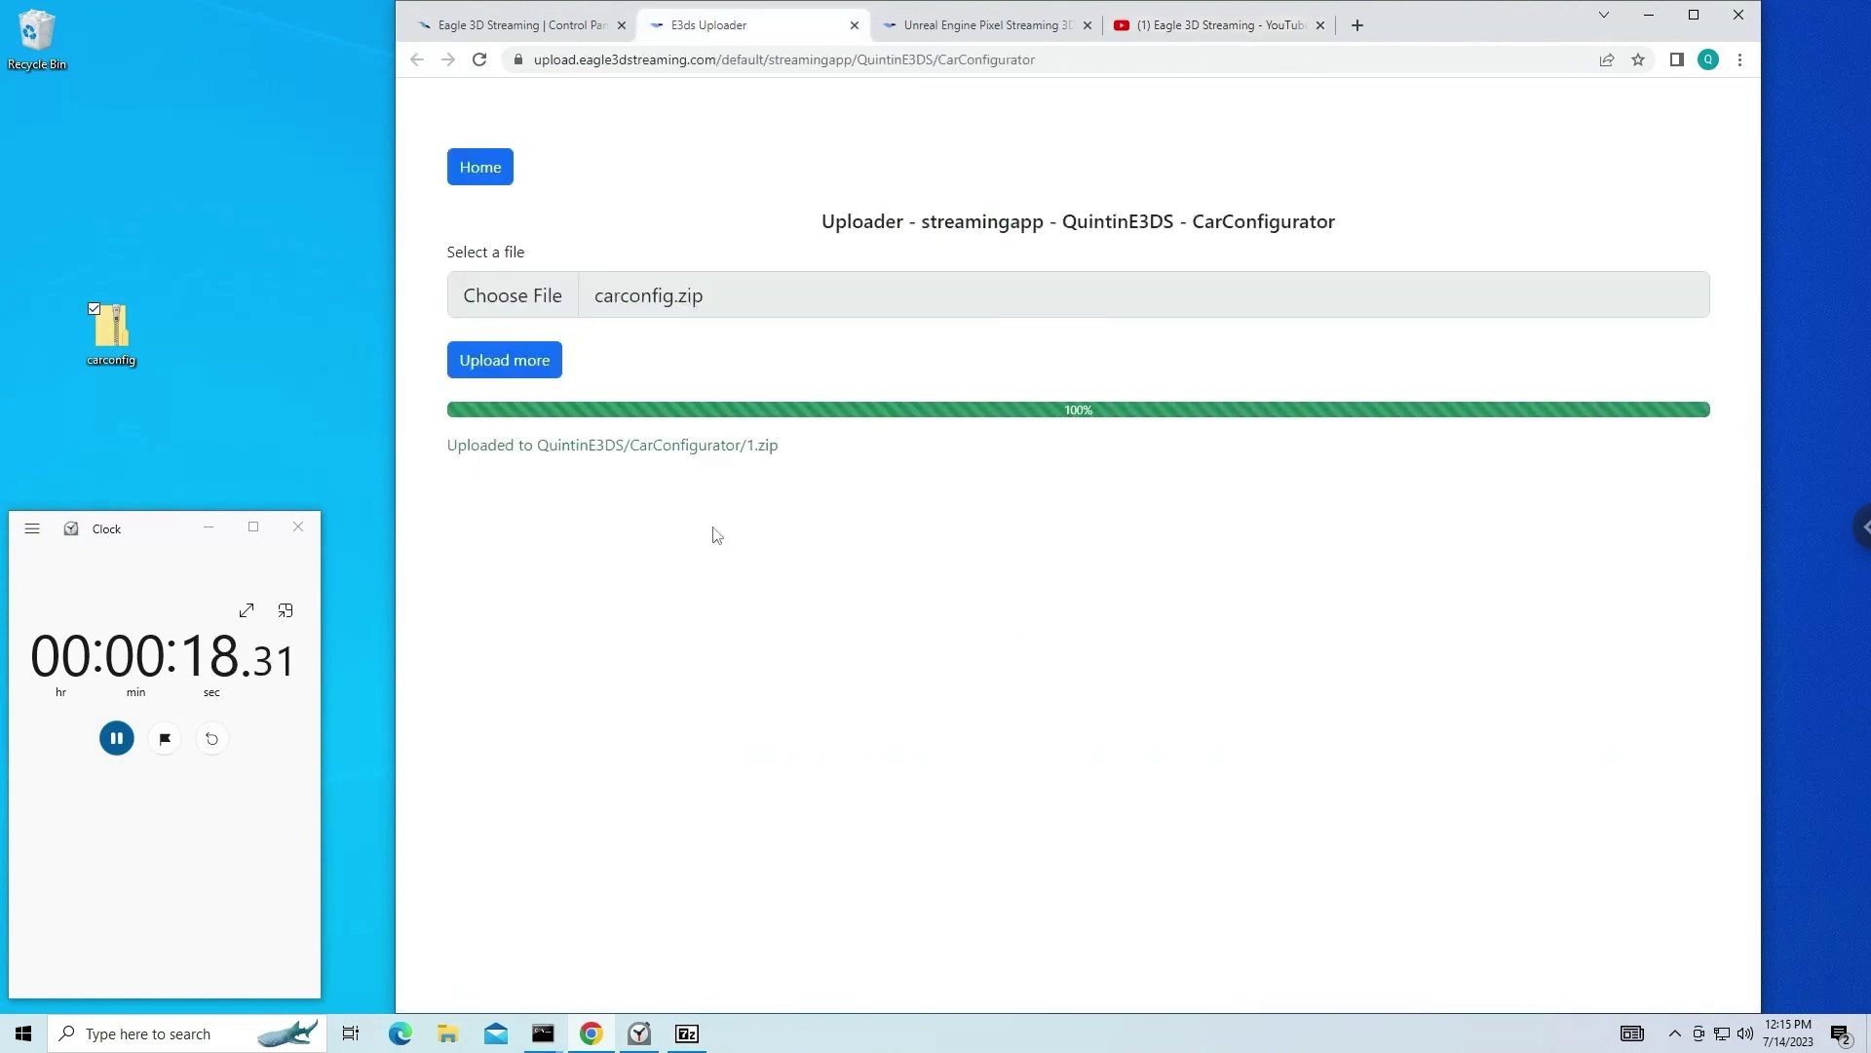
Step: Select the CarConfigurator app in Step 1 of the Control Panel
left_click(519, 25)
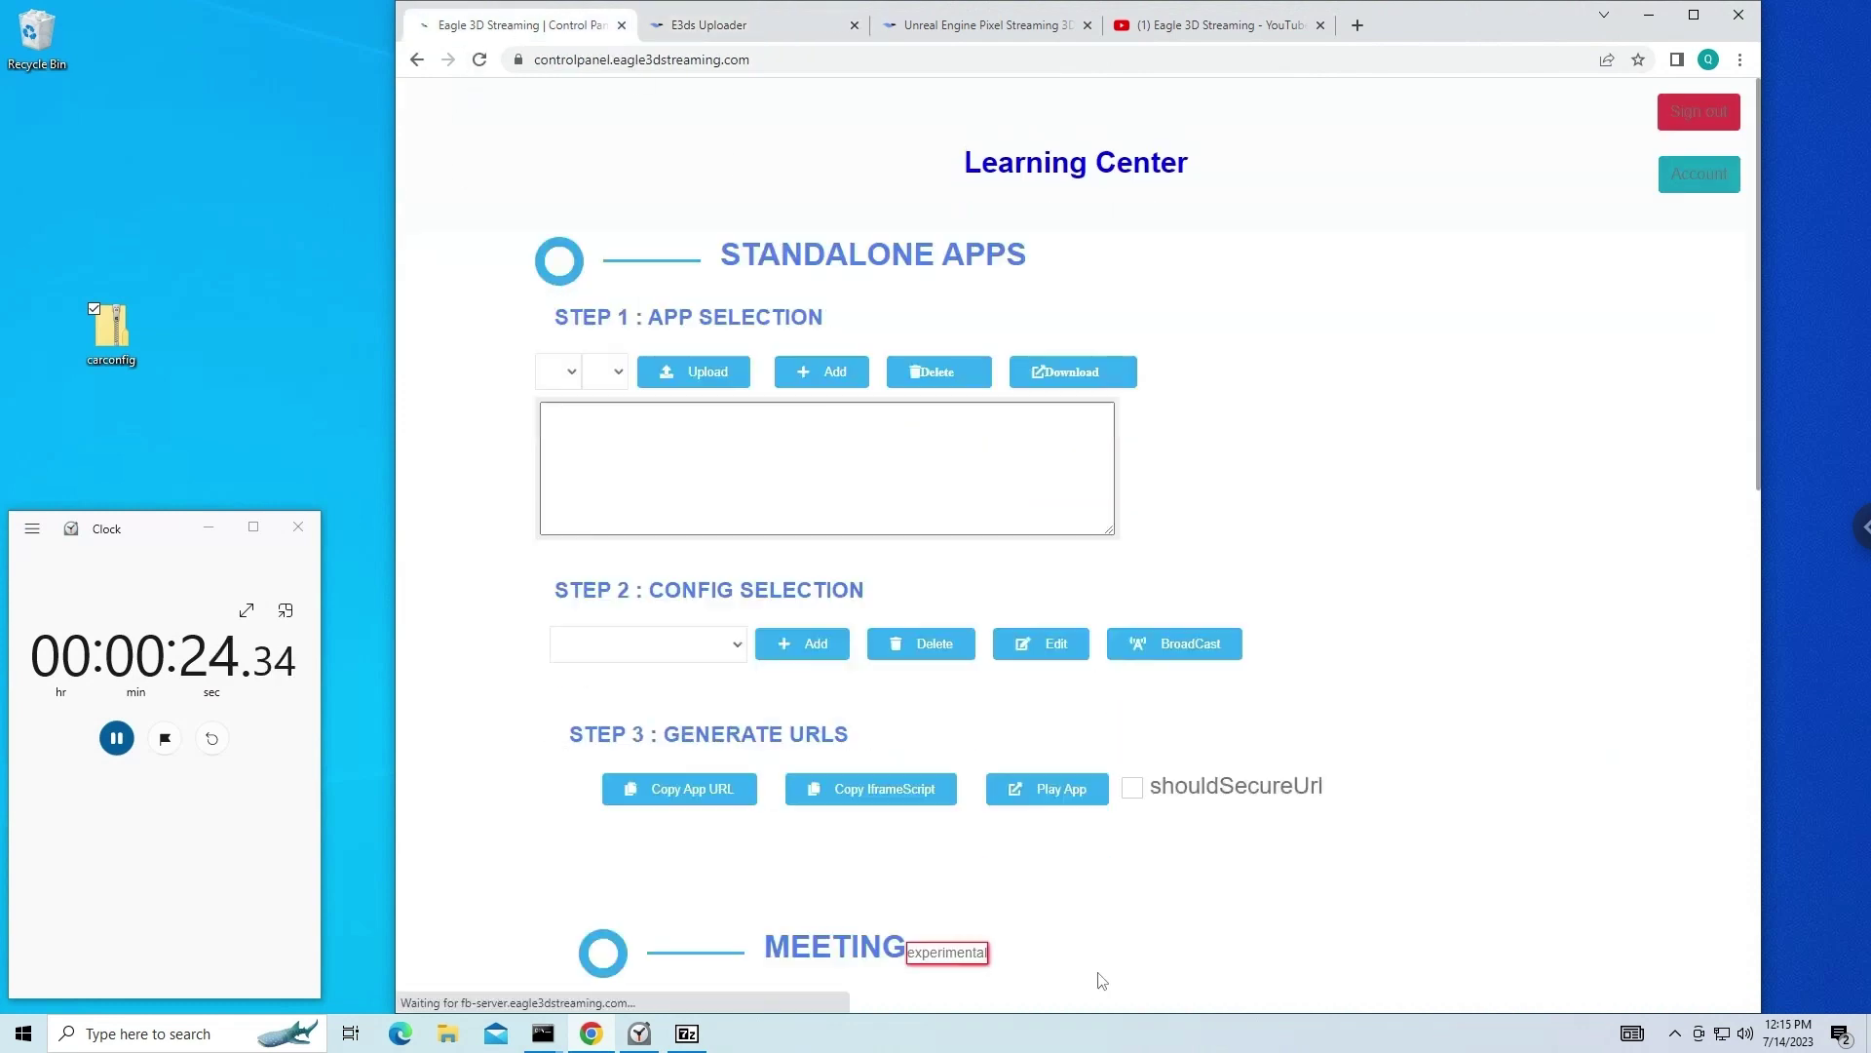
left_click(614, 424)
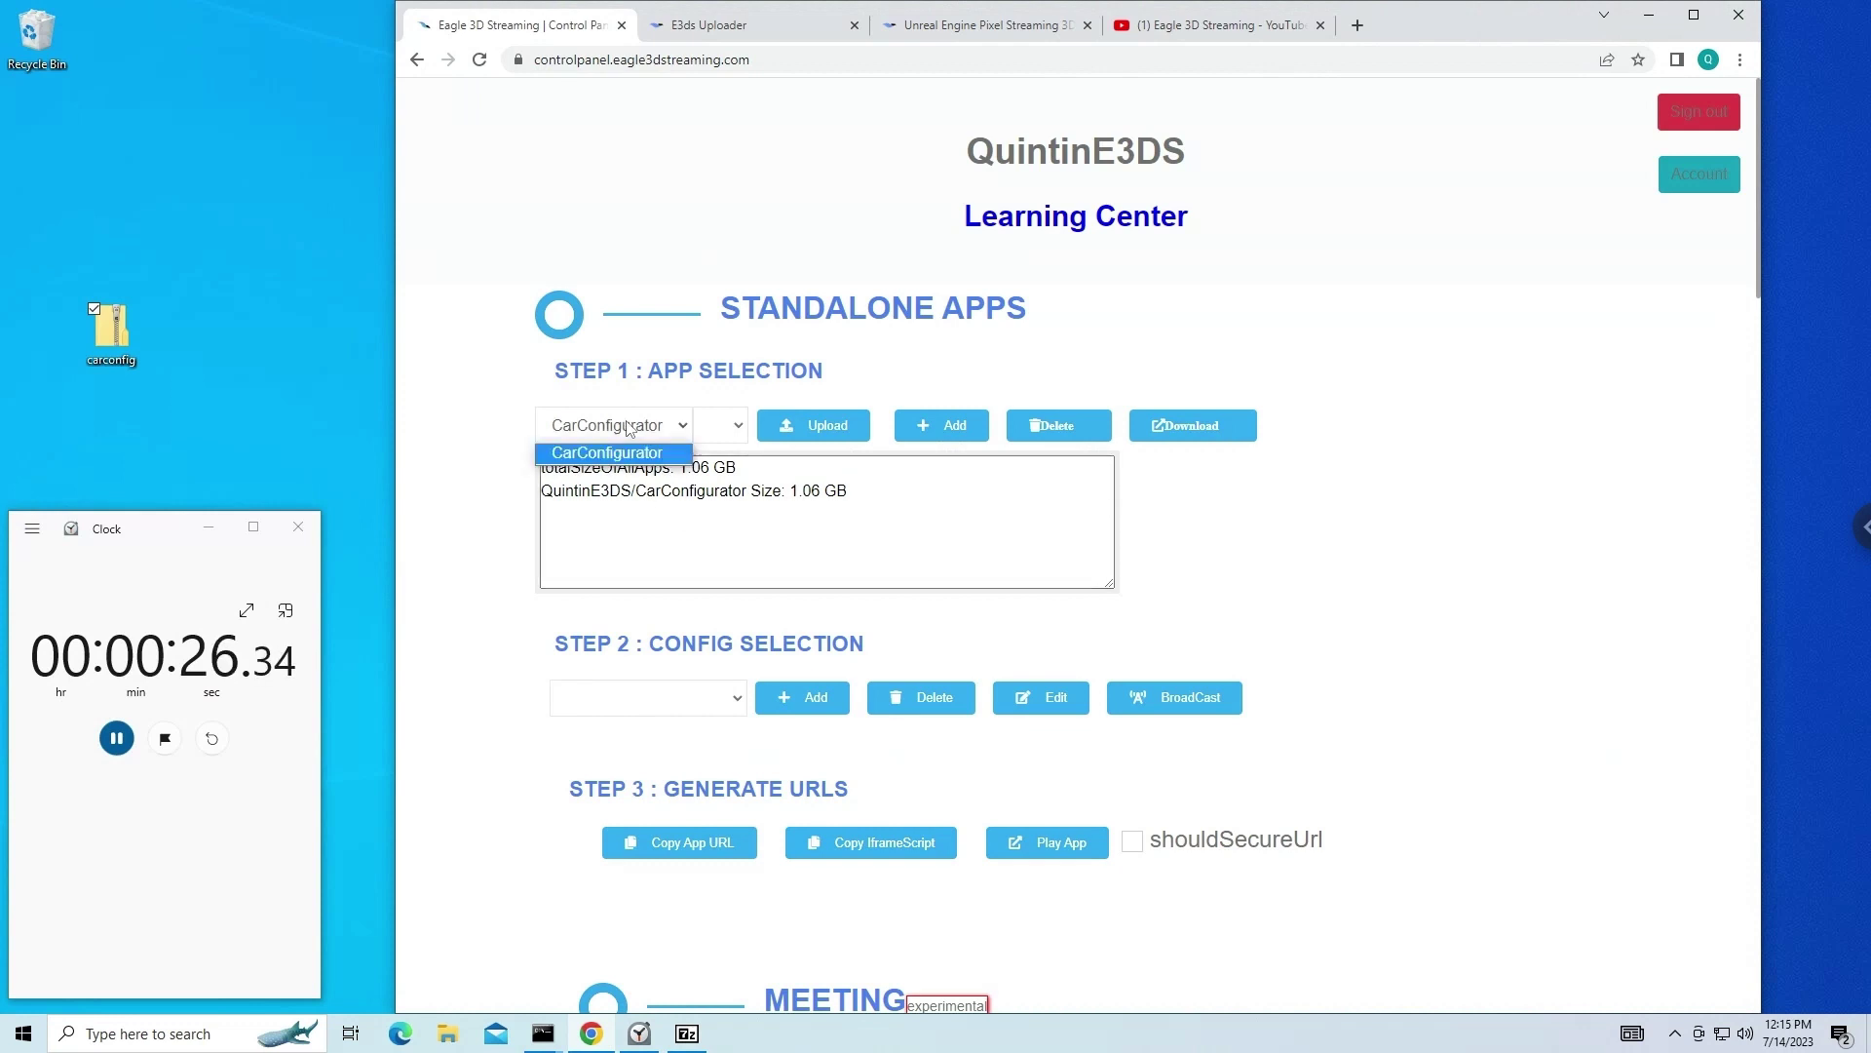
left_click(626, 452)
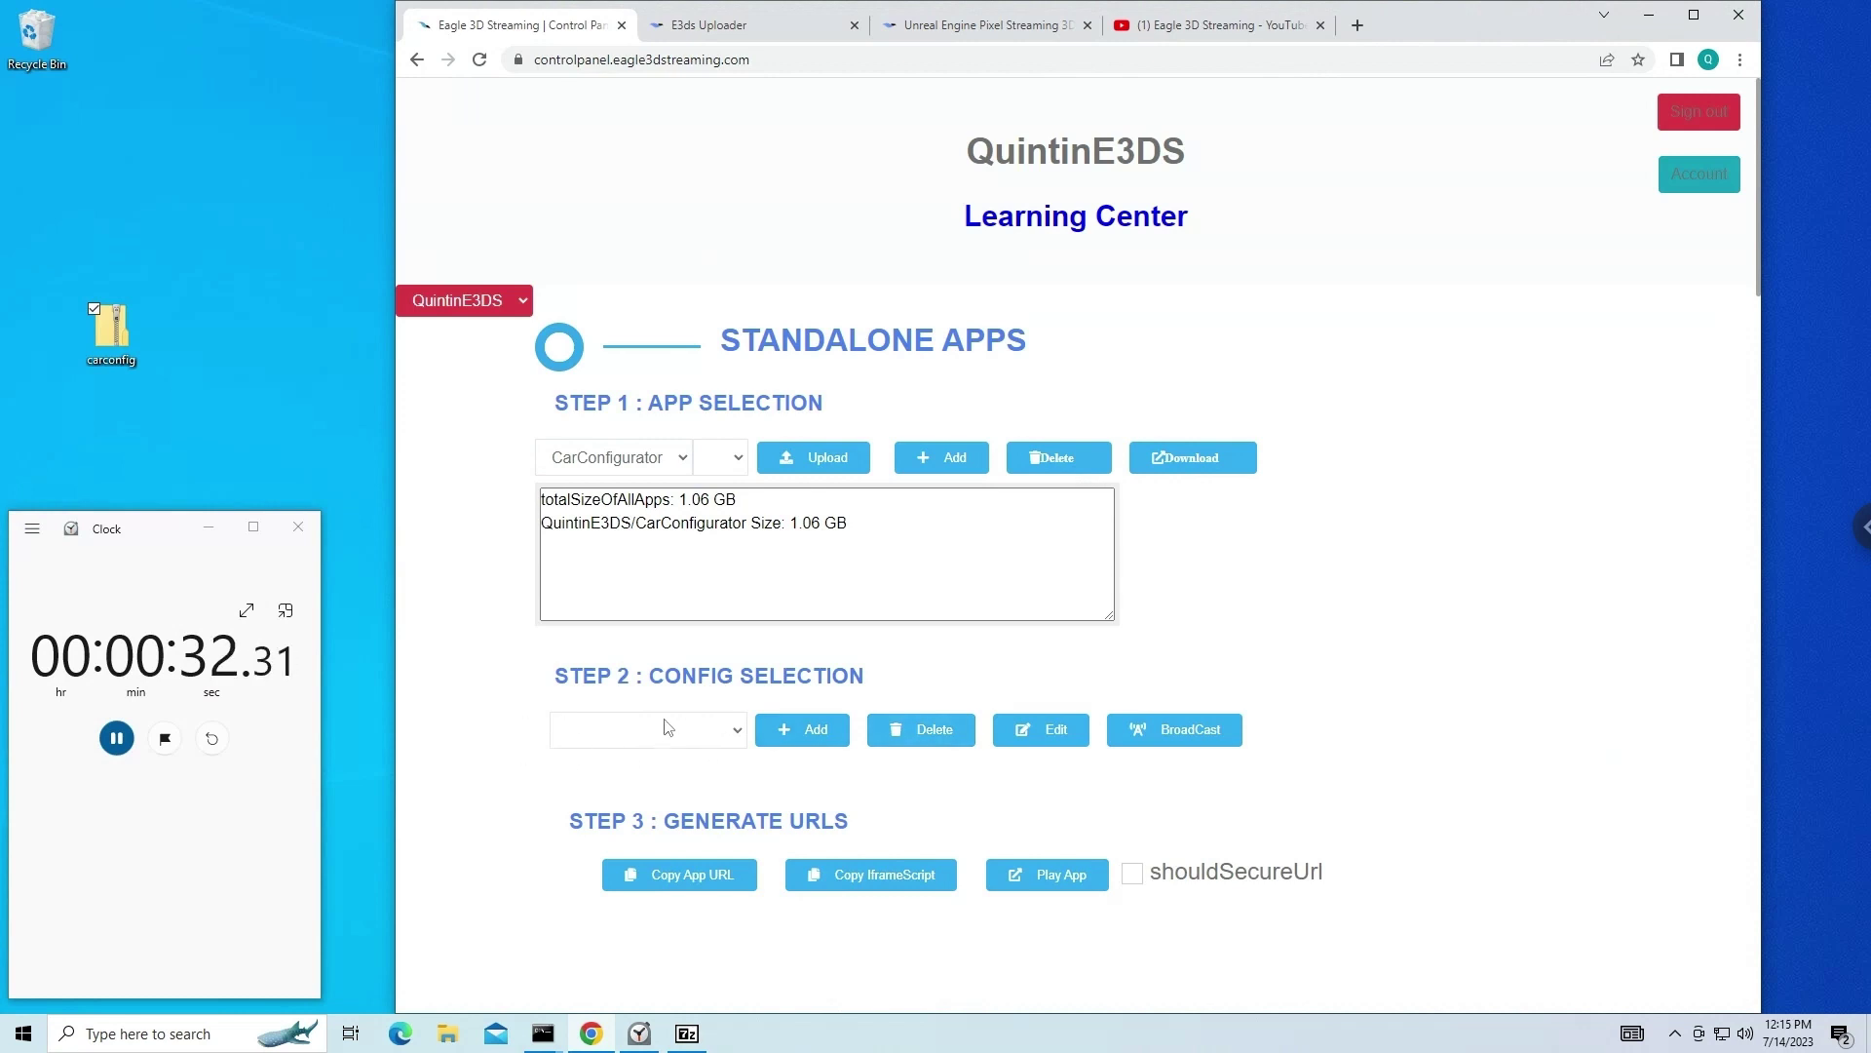
Step: Add a new config named E3DS in Step 2
left_click(811, 738)
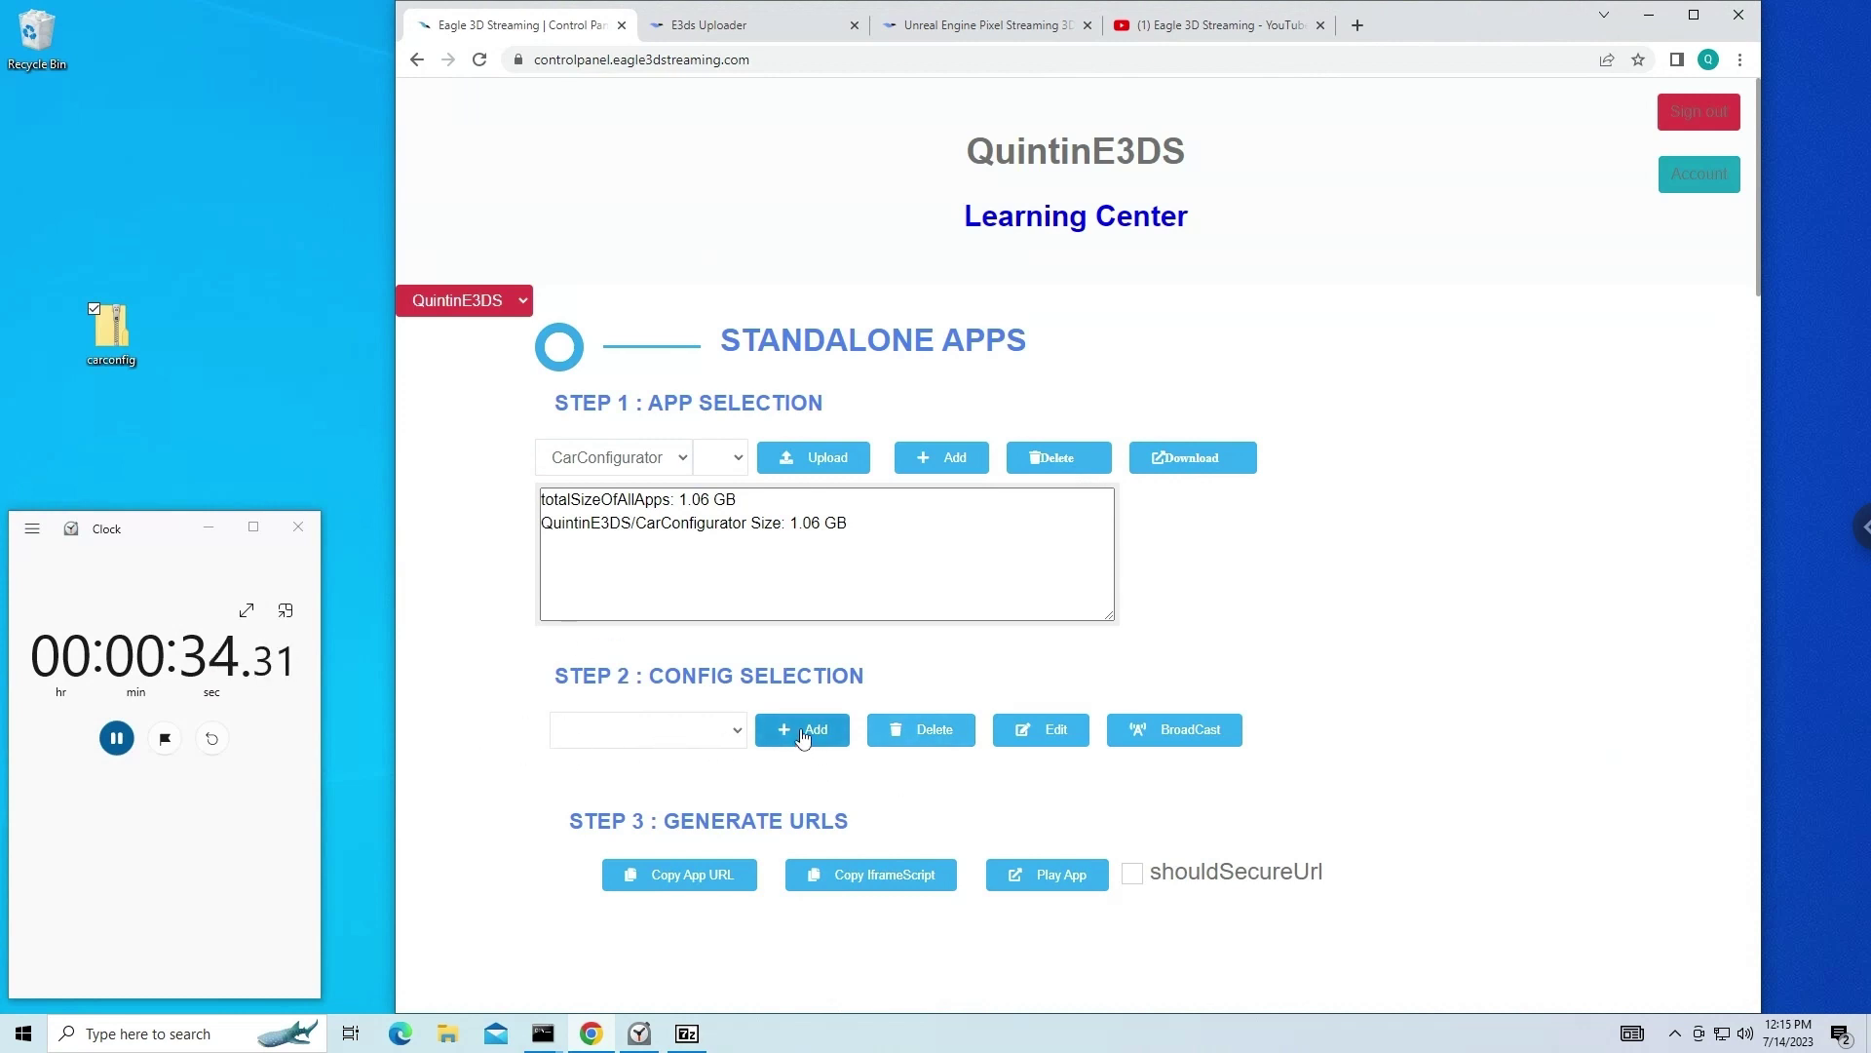
left_click(887, 551)
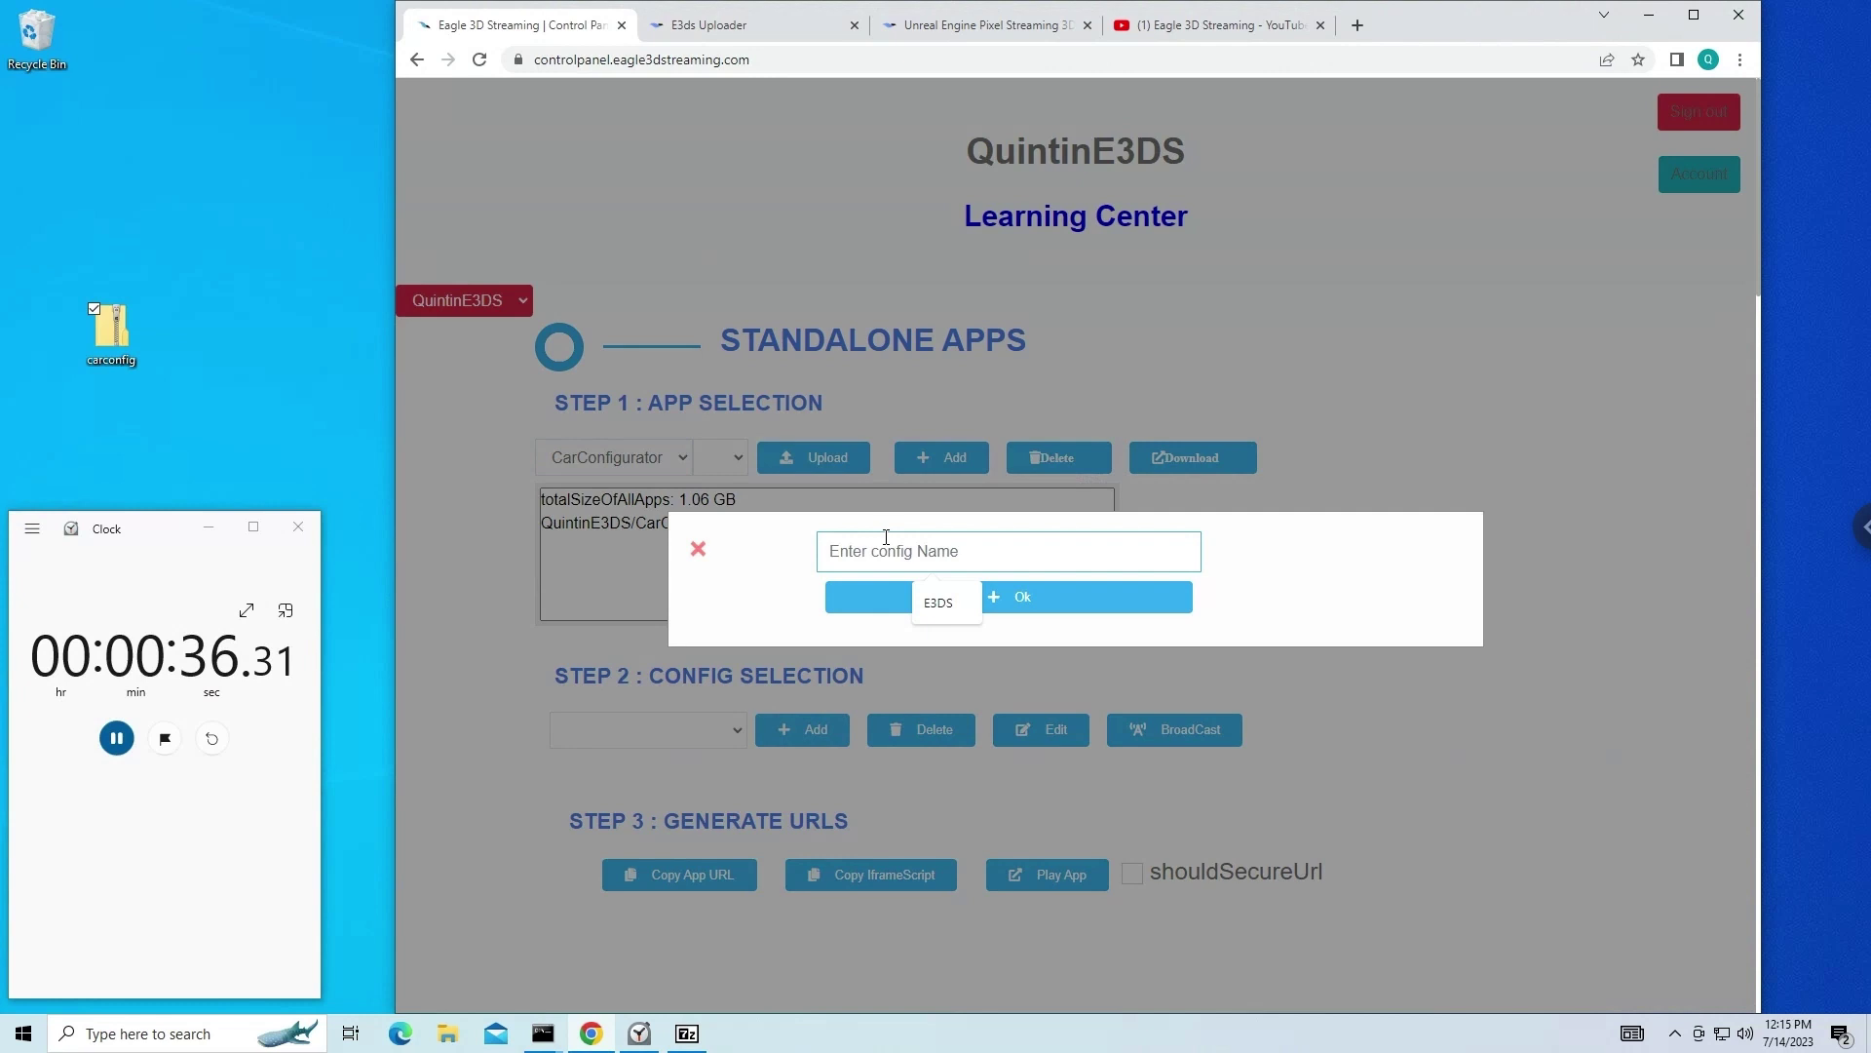
type("e")
key("BackSpace")
type("E#")
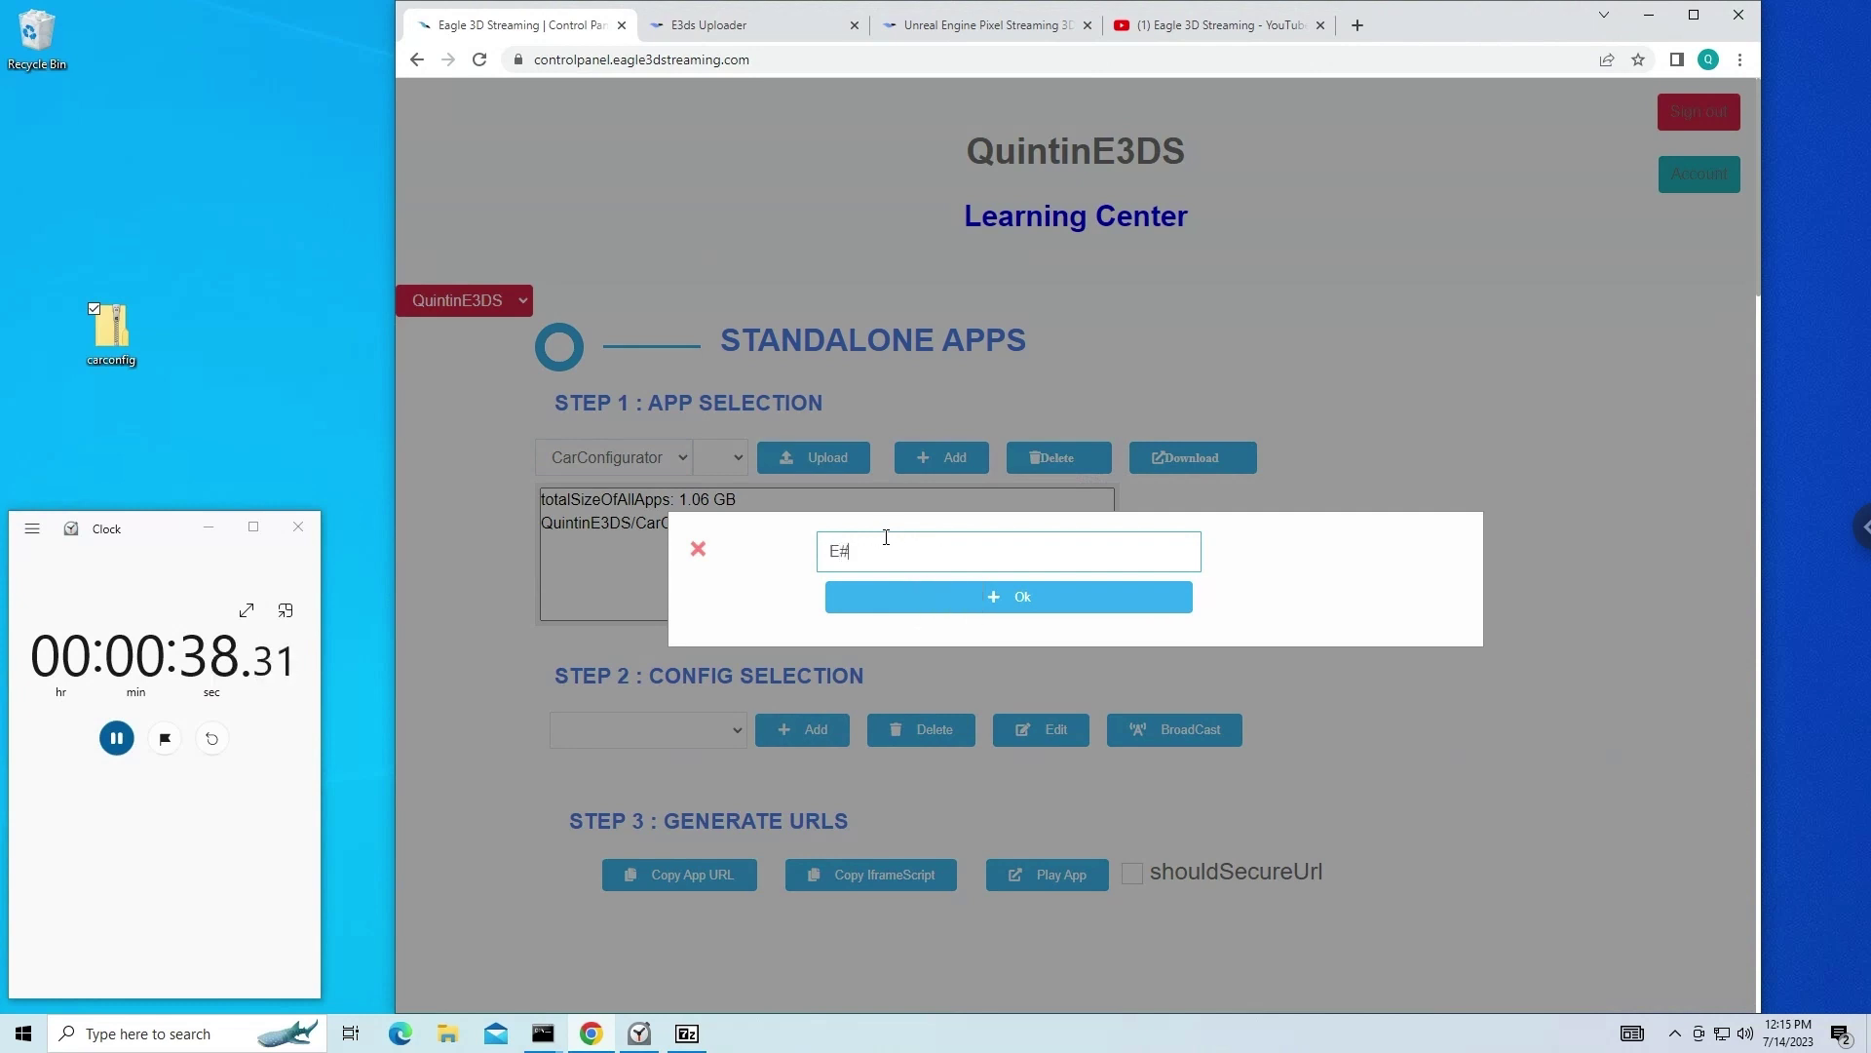
type("3DS")
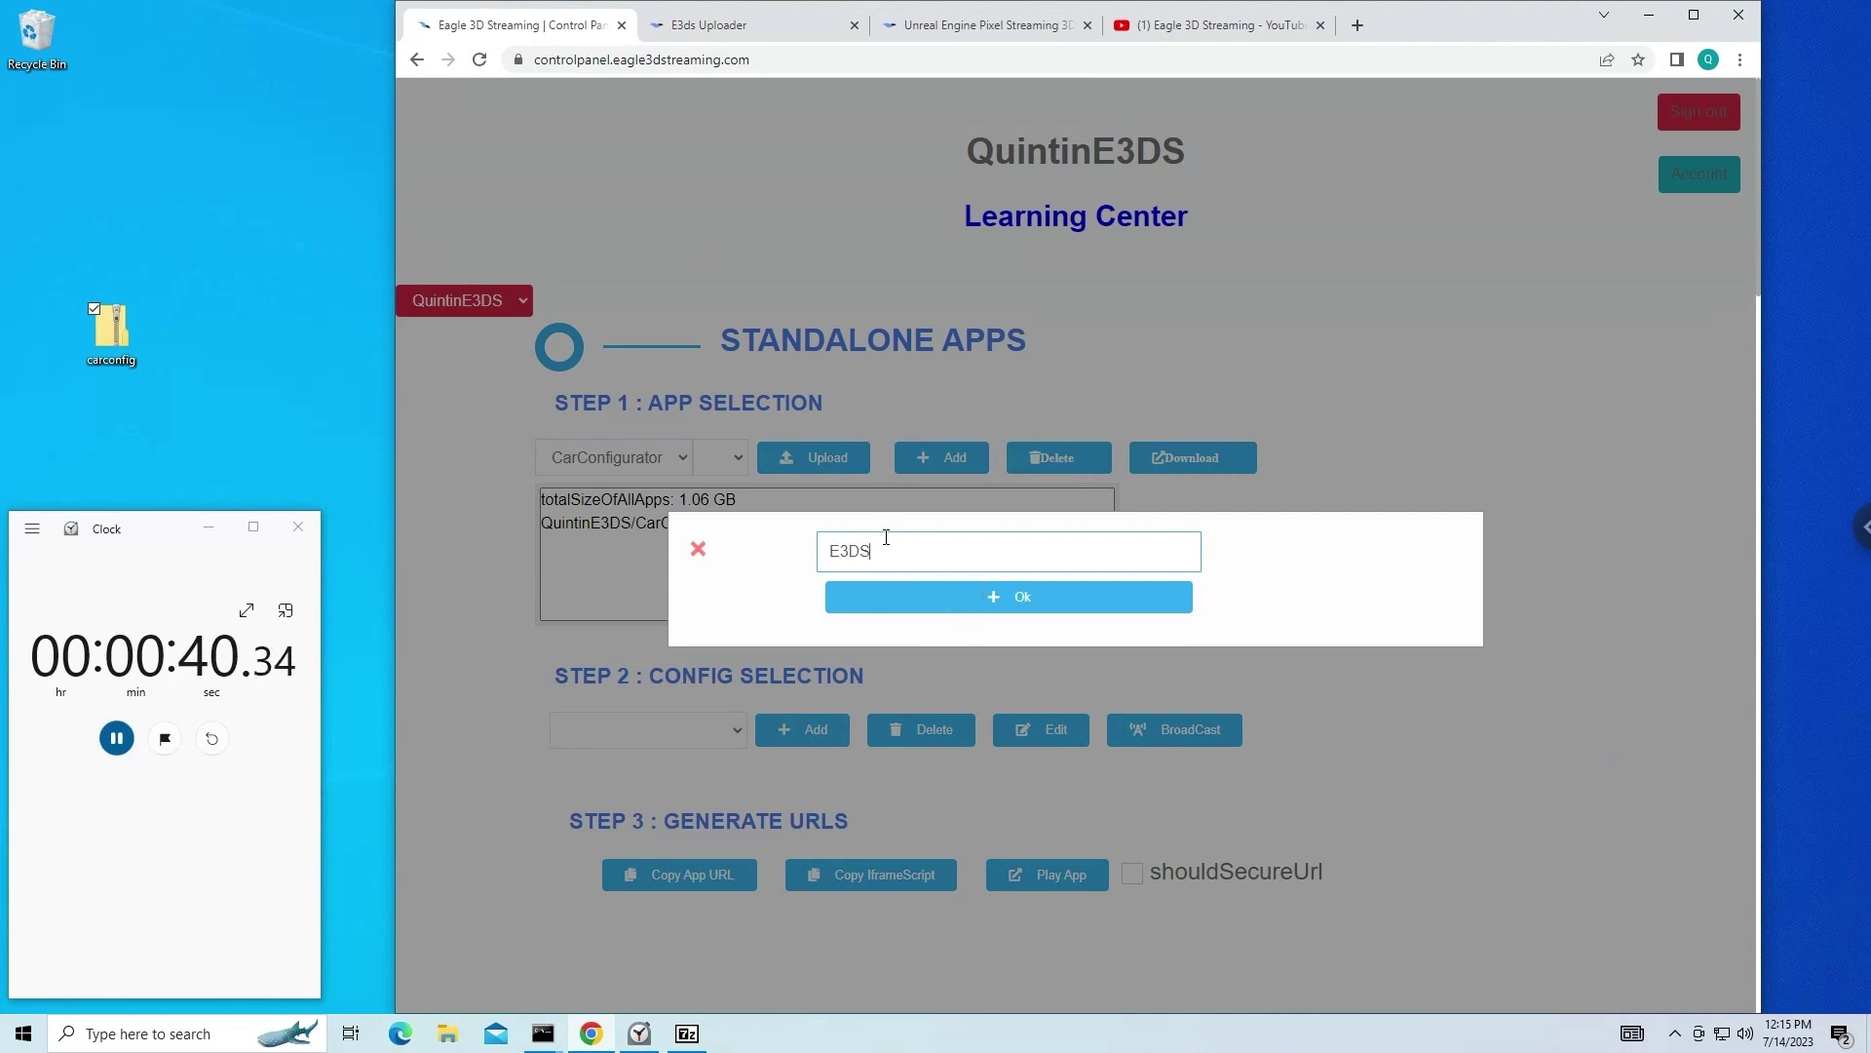
left_click(912, 595)
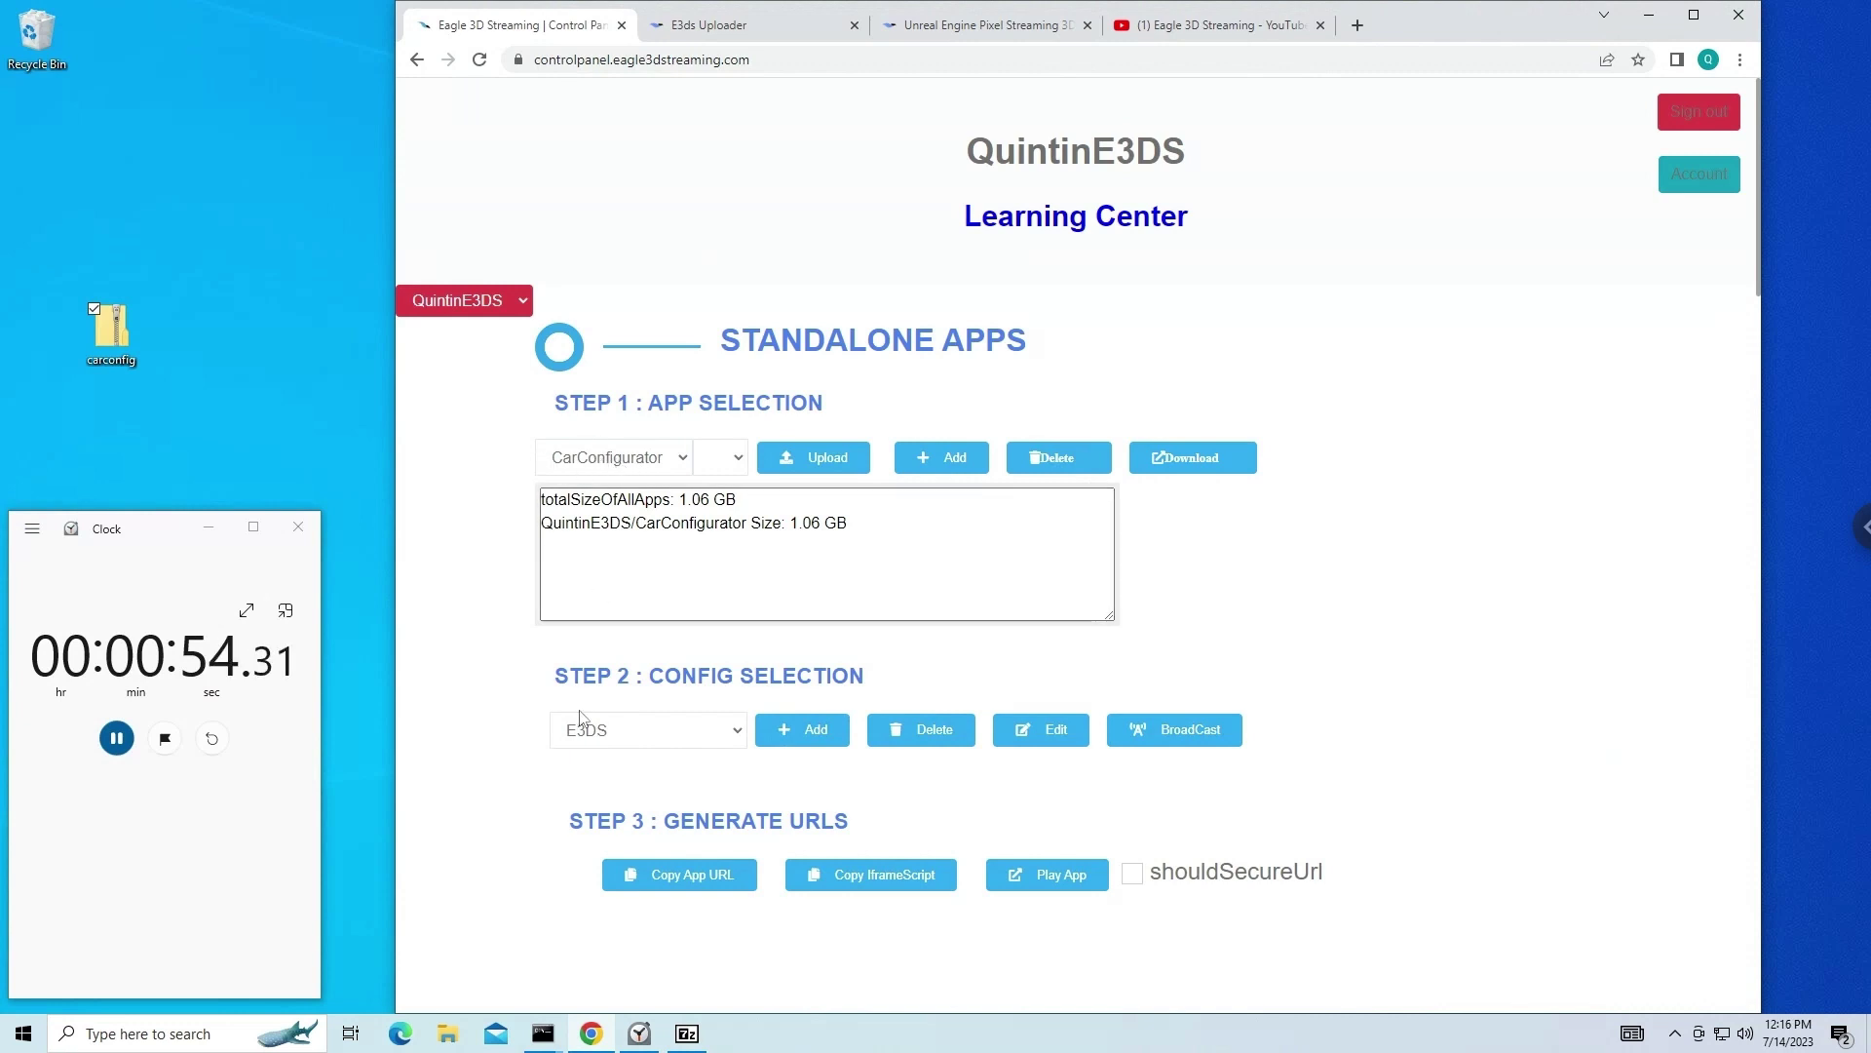
Step: Play the CarConfigurator app, dismiss the ad, and start the red car stream
left_click(1047, 874)
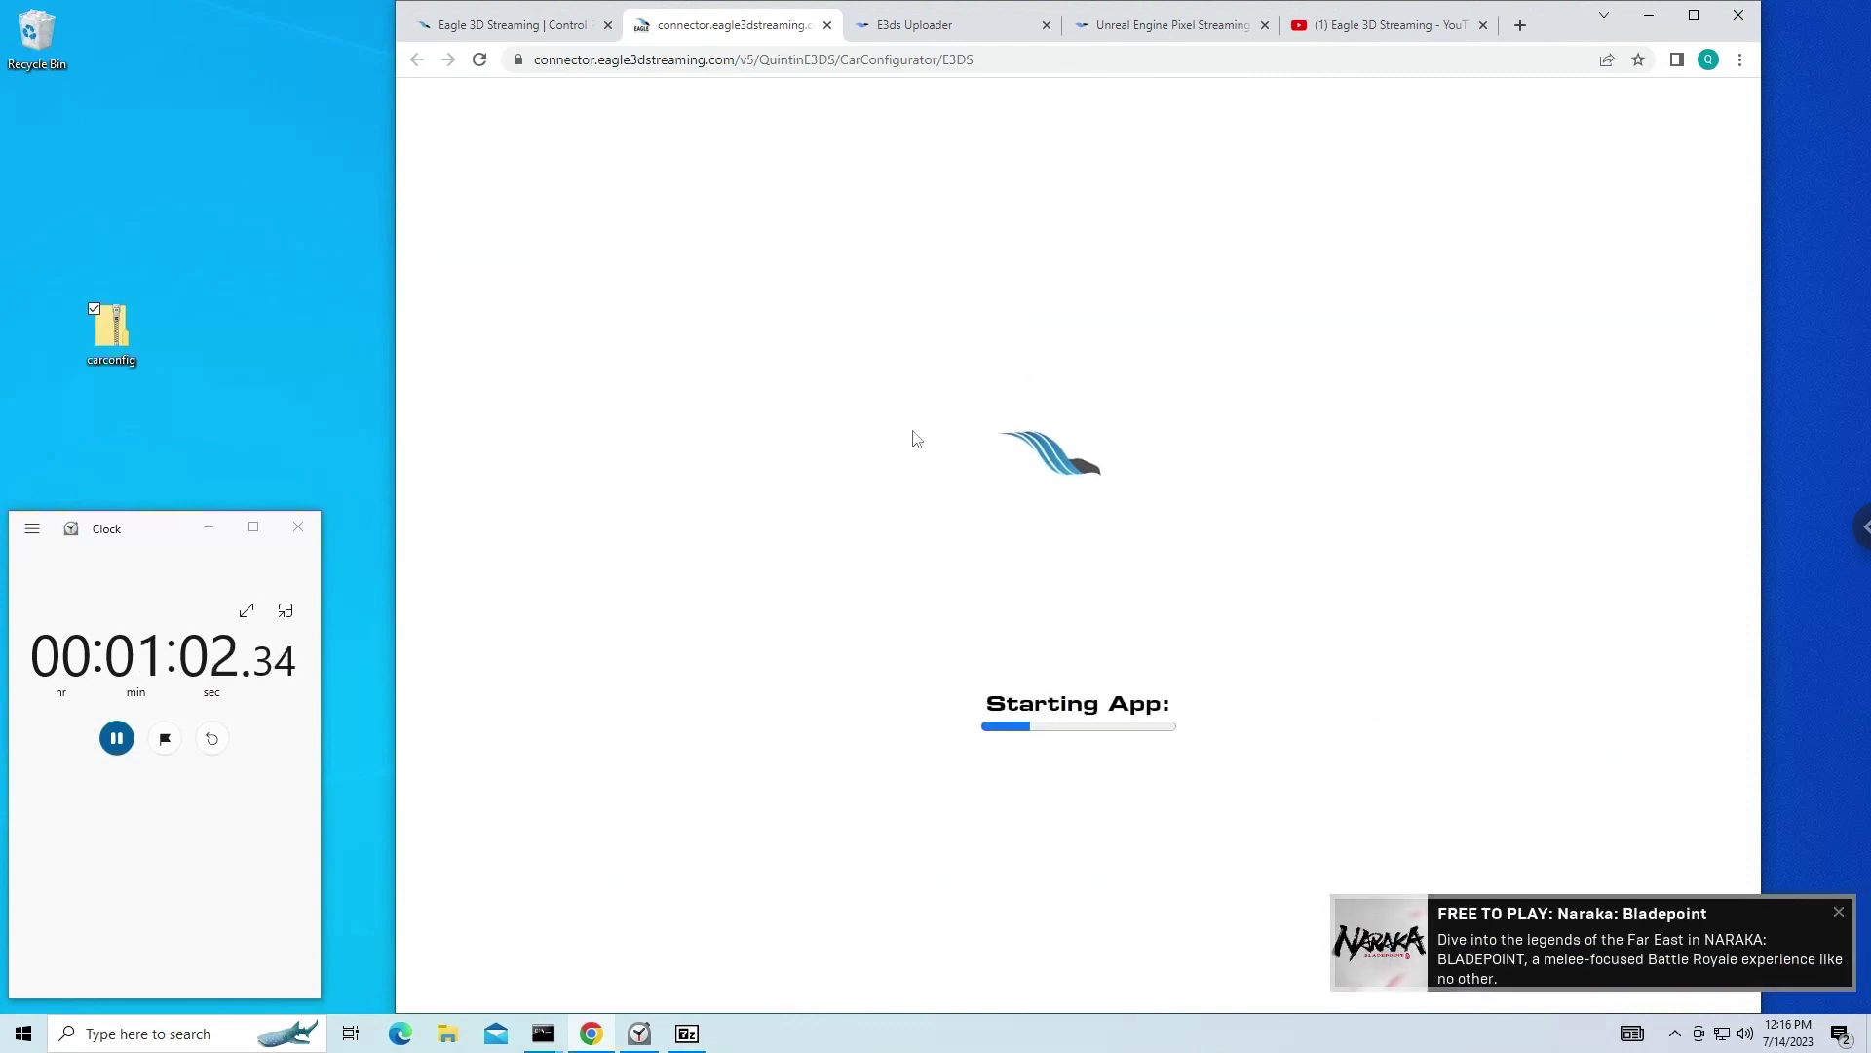
left_click(1841, 917)
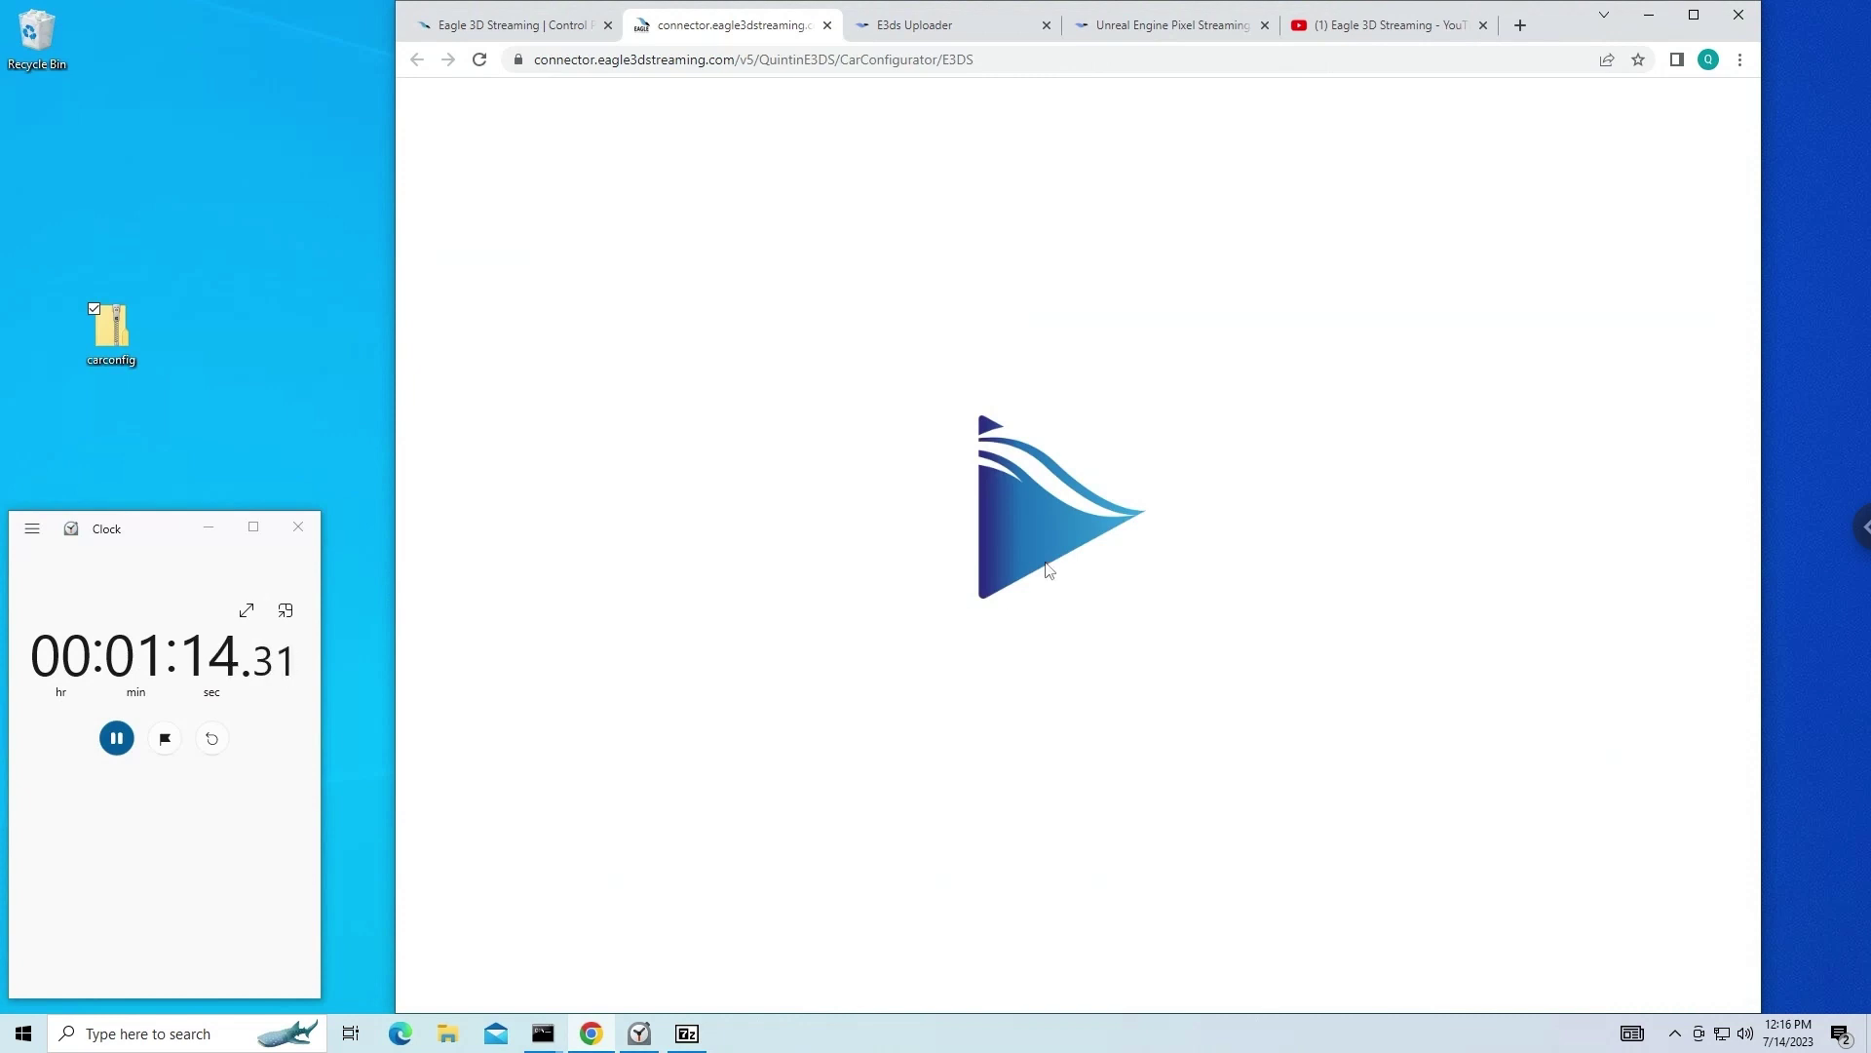
left_click(1068, 539)
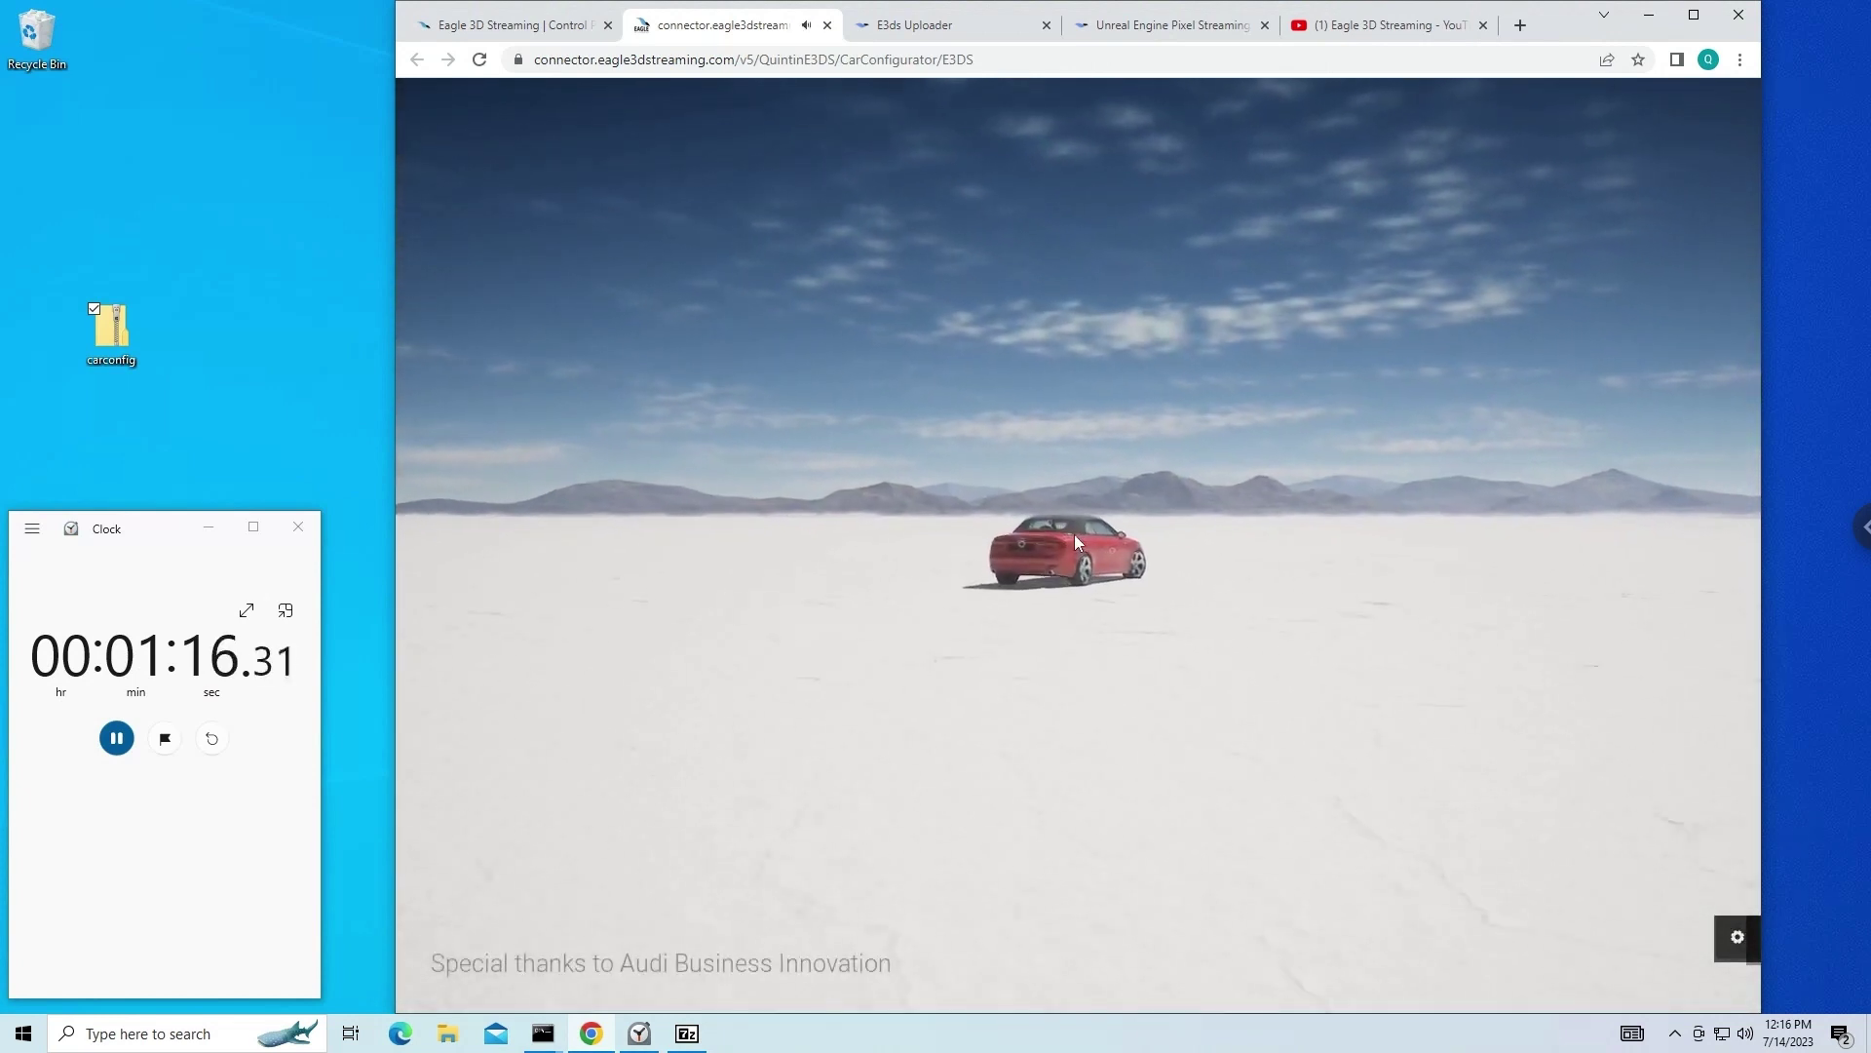